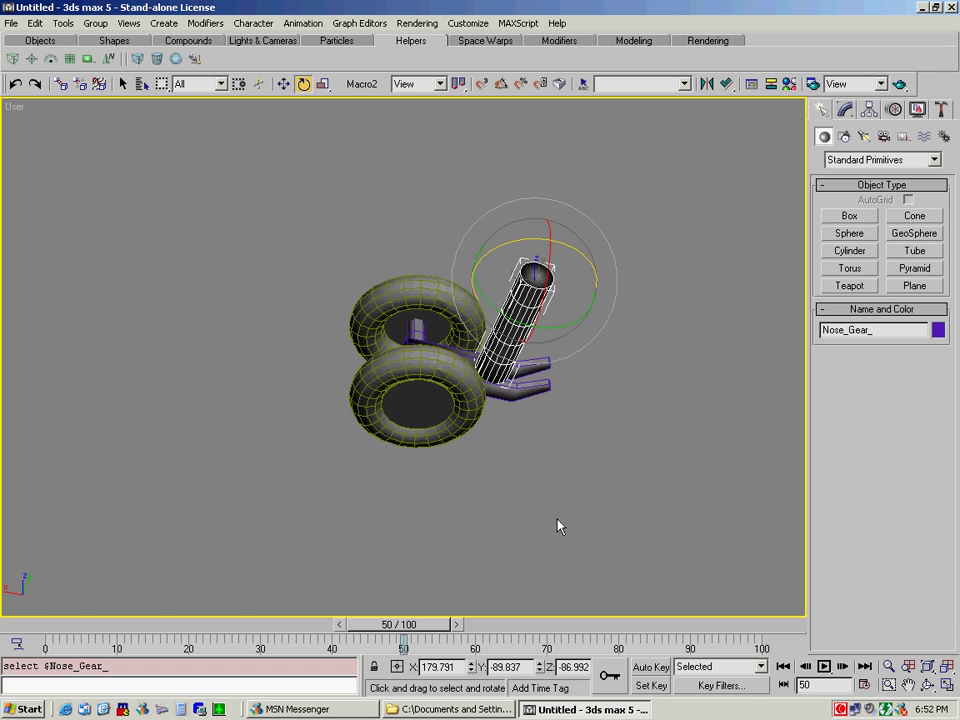
# Rotate Nose_Gear_ about Z back to upright at frame 50, then zoom in on the strut
pyautogui.moveTo(557, 523); pyautogui.dragTo(533, 537, button='middle')
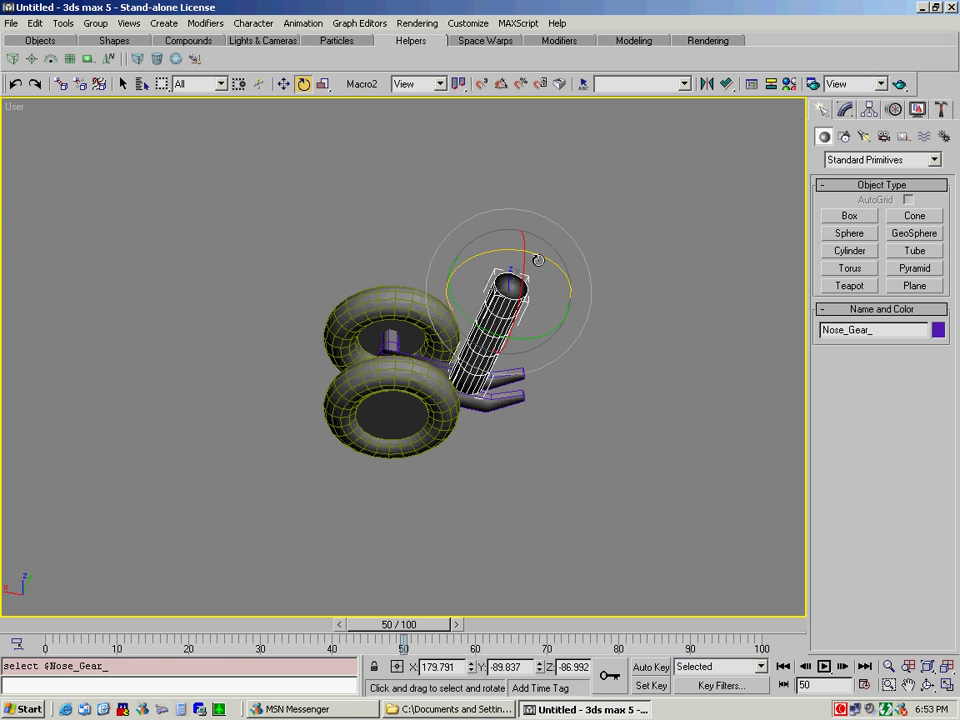
pyautogui.moveTo(536, 261); pyautogui.dragTo(493, 291)
pyautogui.click(574, 433)
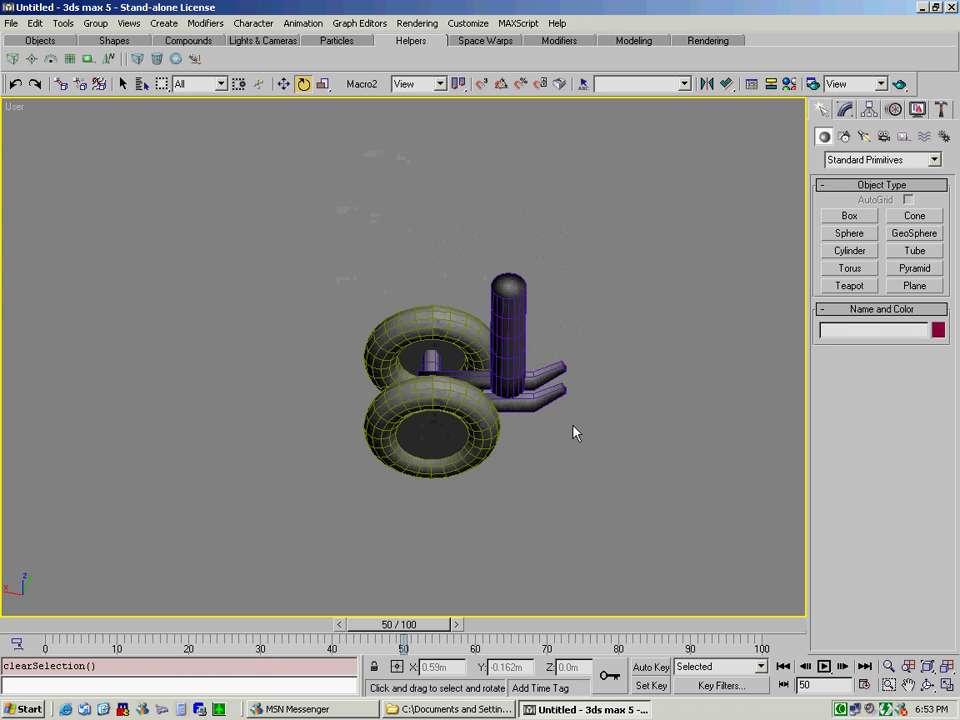
pyautogui.scroll(5, 578, 428)
pyautogui.scroll(-4, 578, 428)
pyautogui.scroll(1, 578, 428)
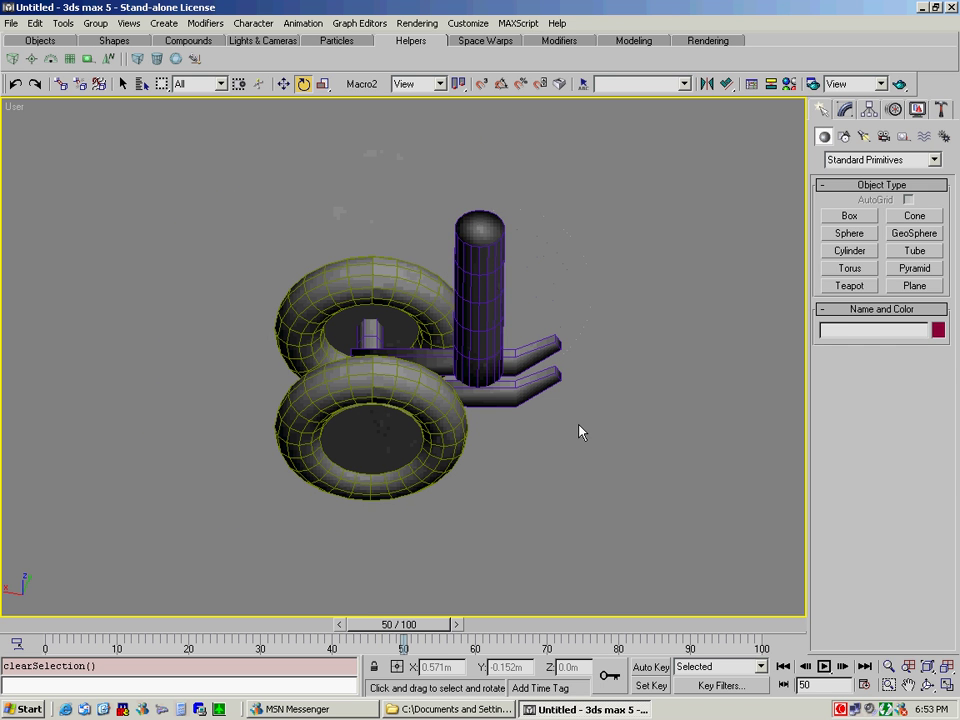
pyautogui.click(476, 239)
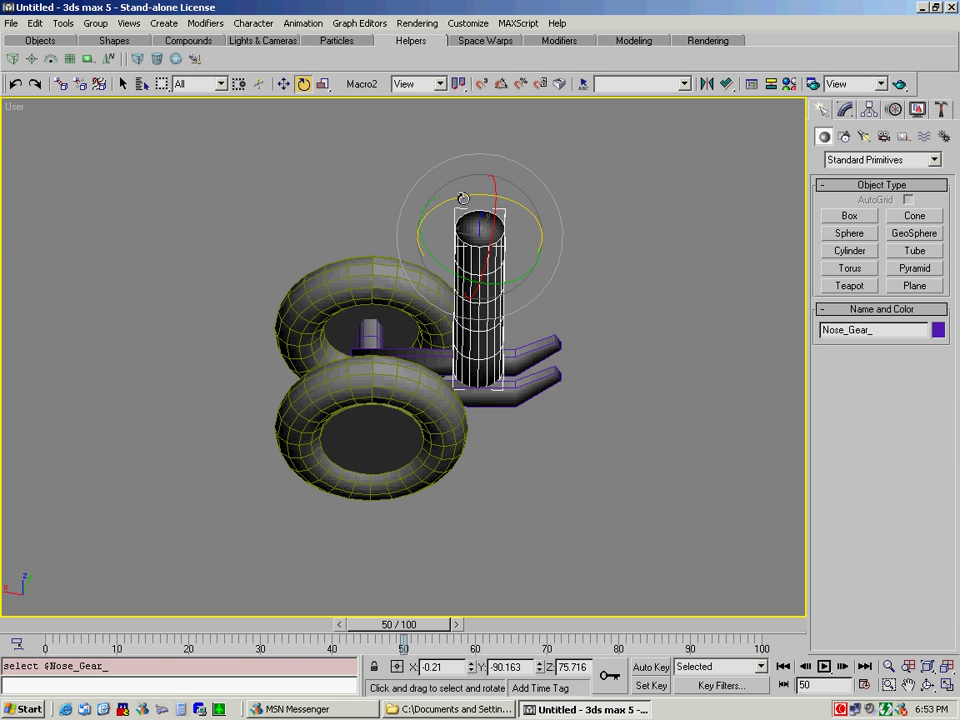
pyautogui.moveTo(505, 196); pyautogui.dragTo(576, 230)
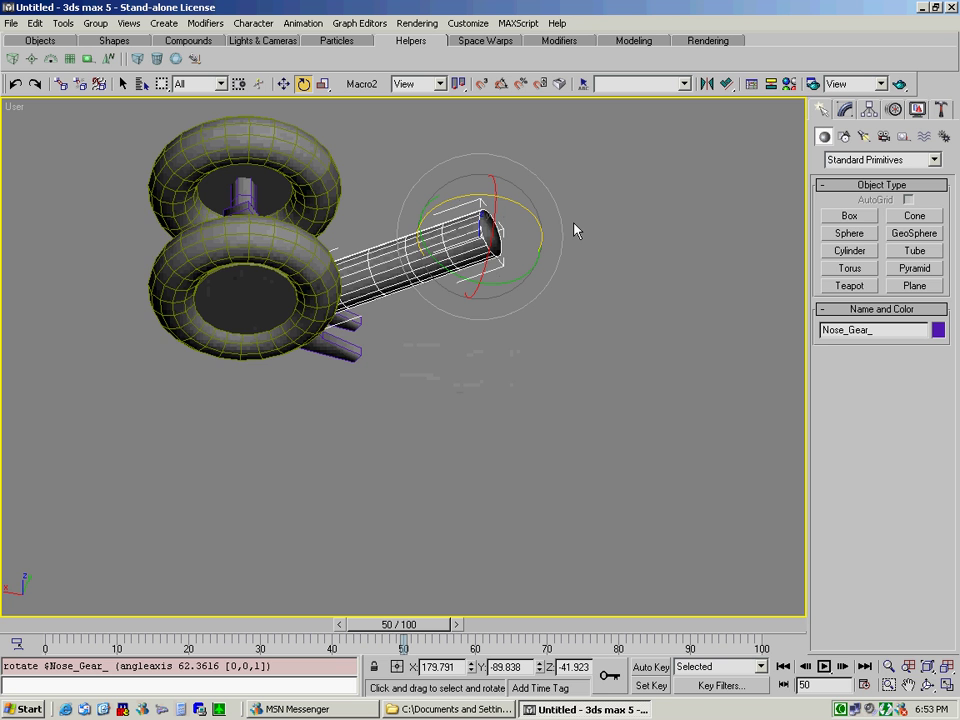
pyautogui.hotkey('ctrl', 'z')
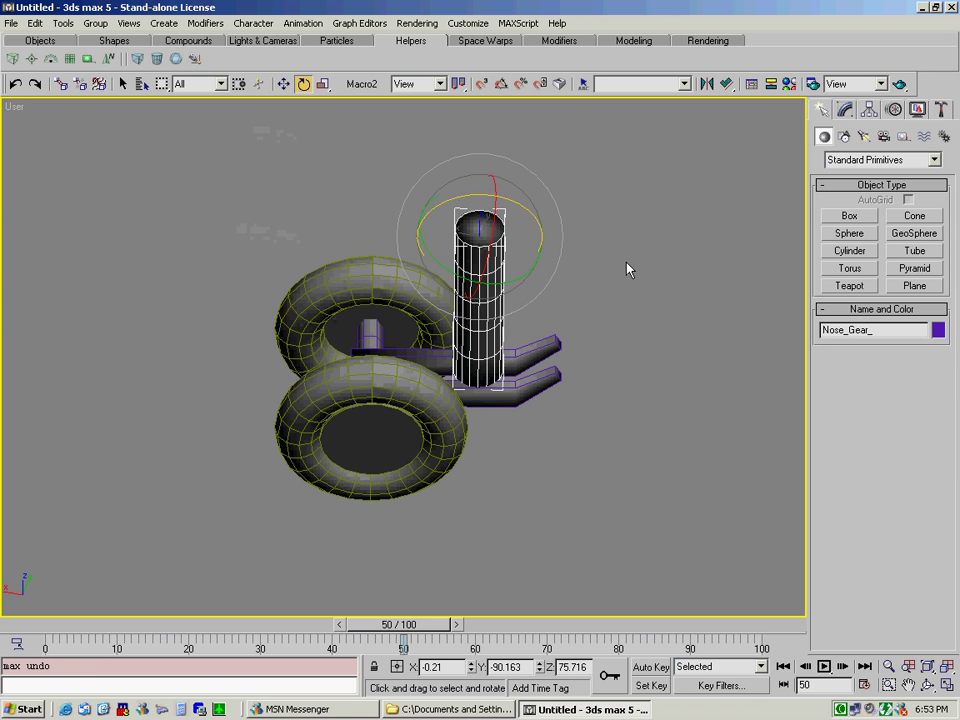
pyautogui.click(630, 257)
pyautogui.click(477, 248)
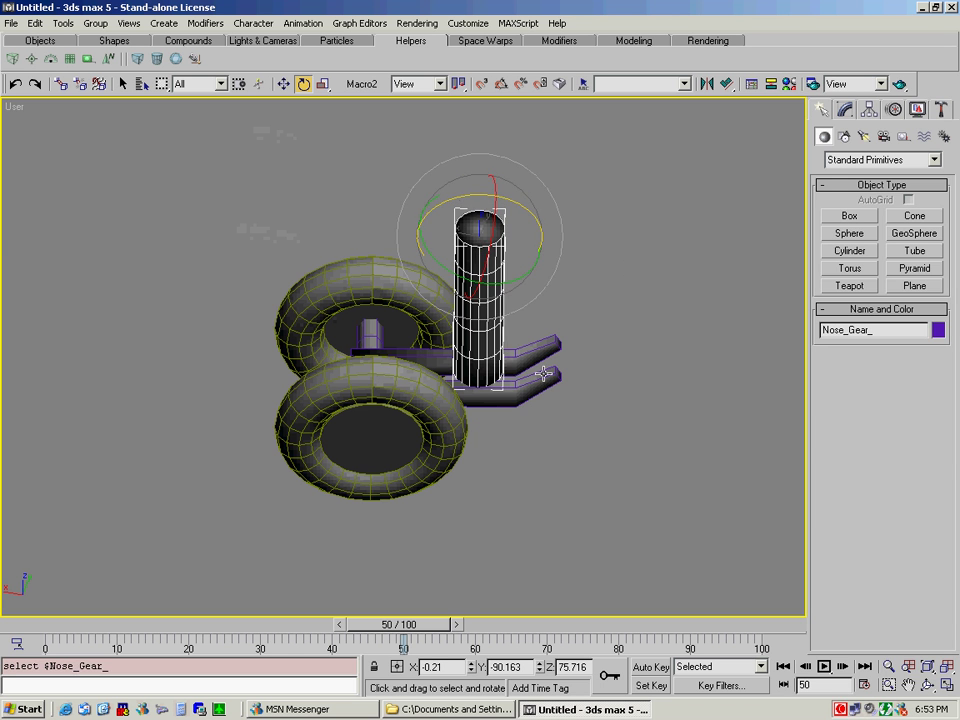
pyautogui.click(545, 340)
pyautogui.click(430, 350)
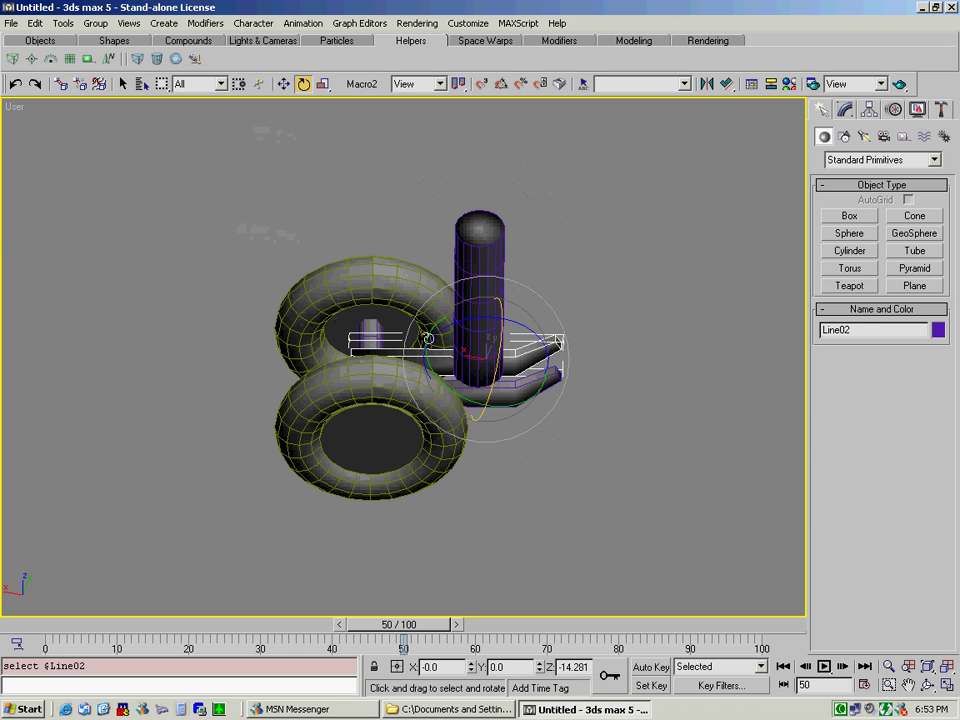
pyautogui.click(367, 325)
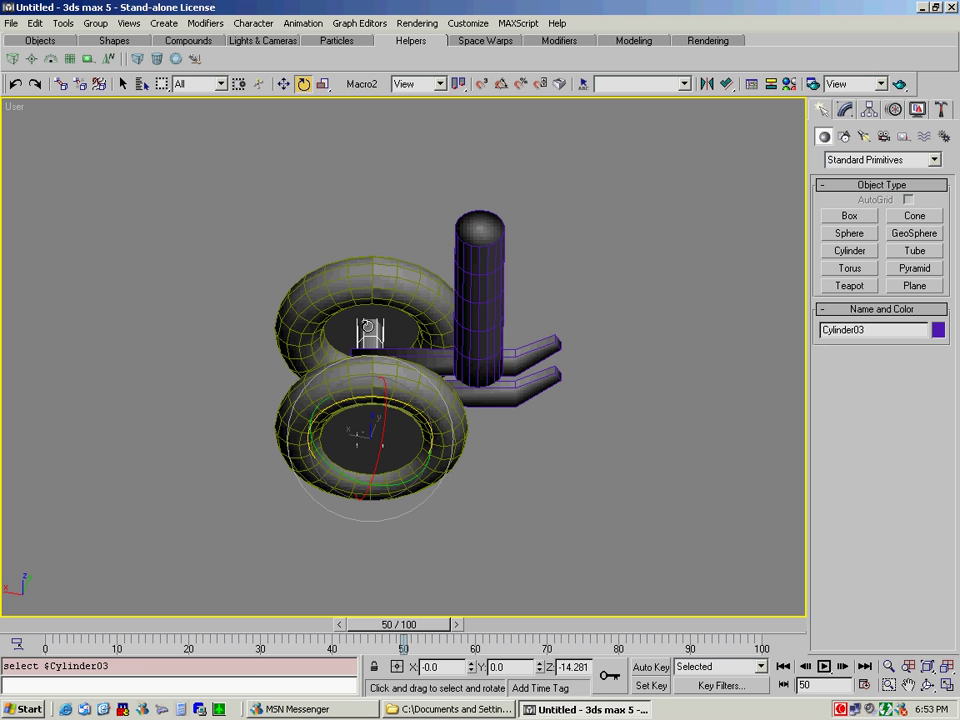
pyautogui.click(283, 294)
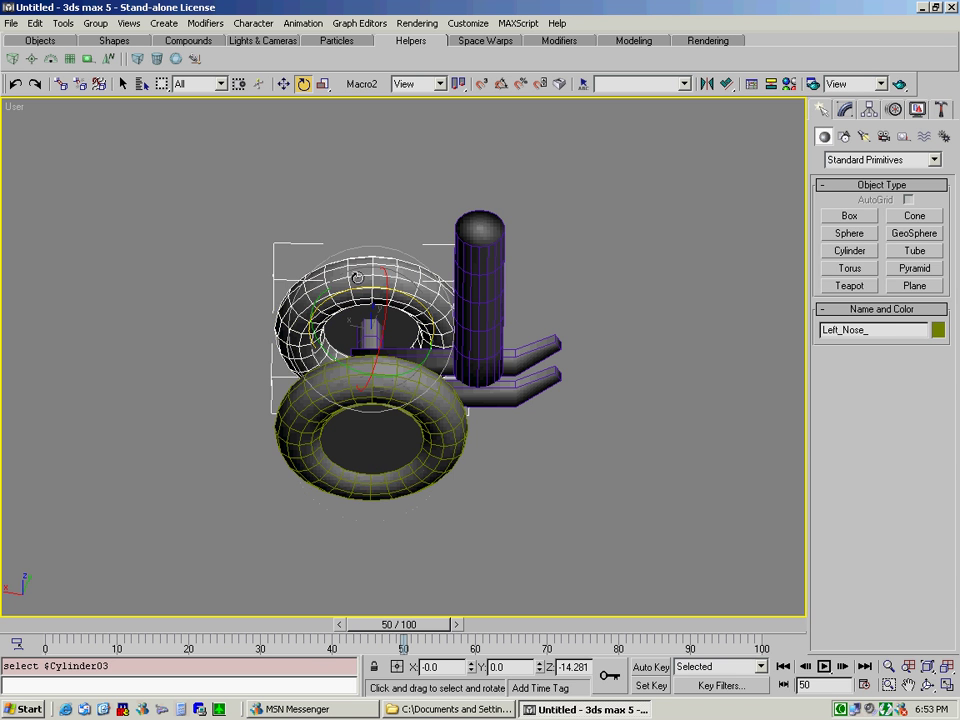
pyautogui.click(319, 411)
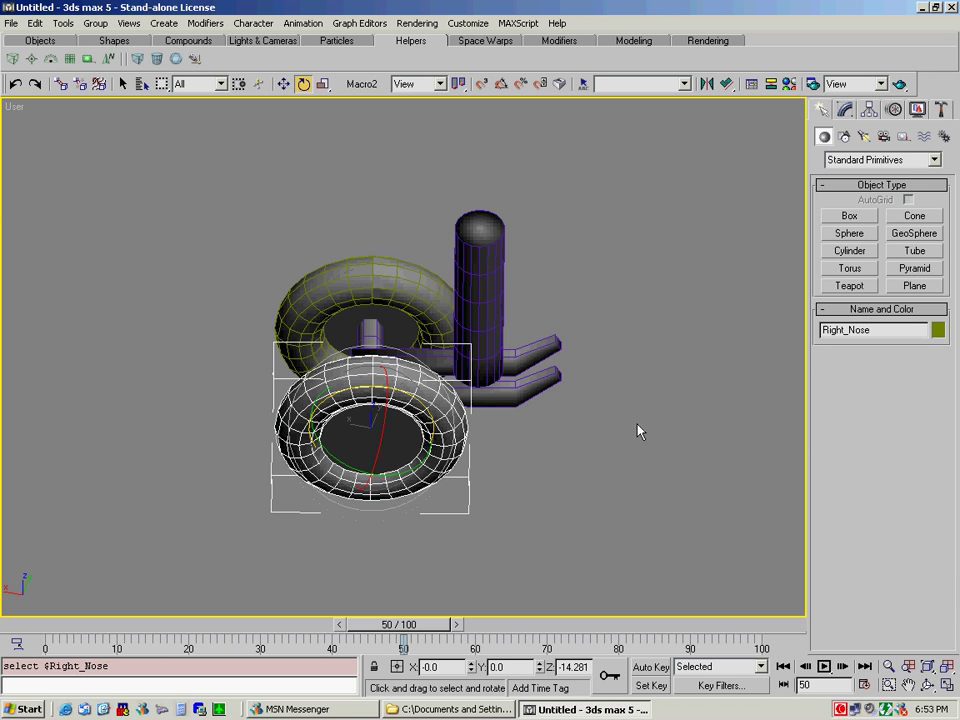
pyautogui.press('h')
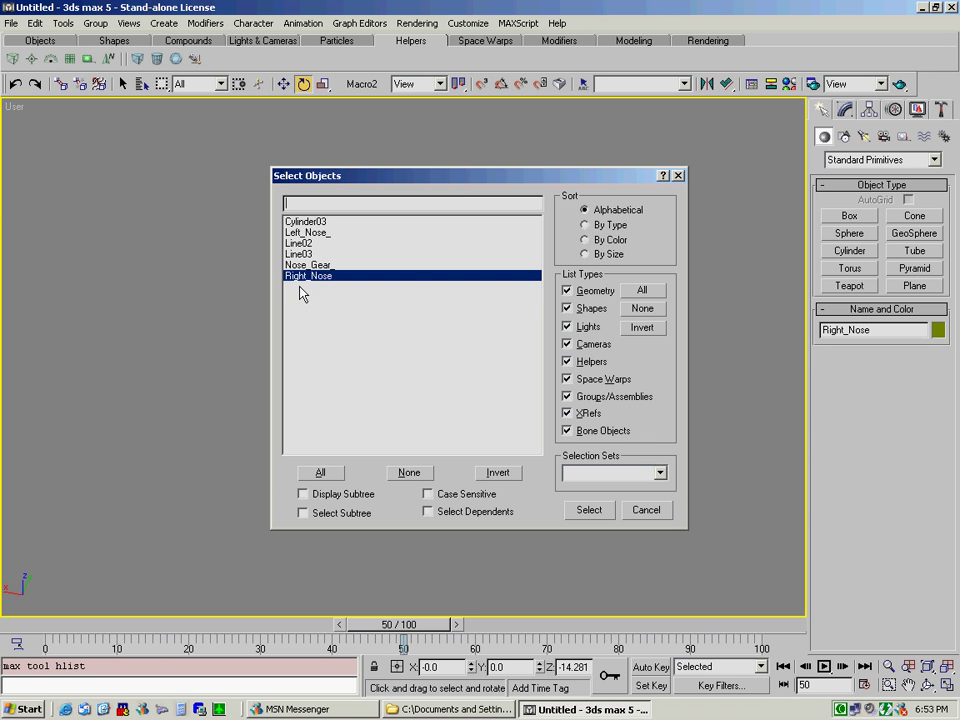
pyautogui.click(328, 496)
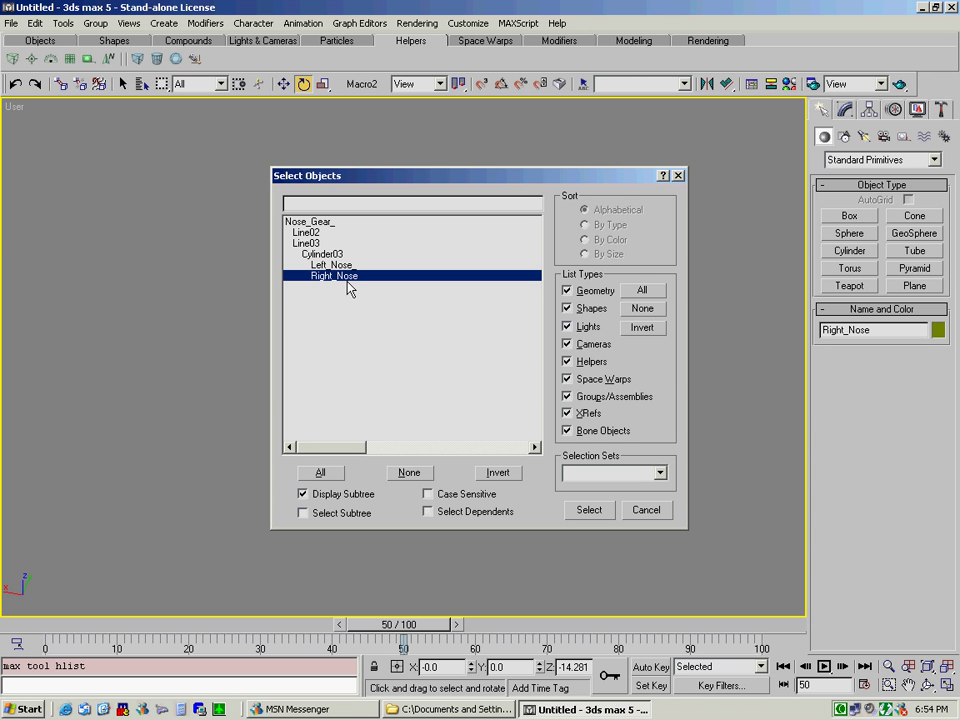
pyautogui.click(632, 516)
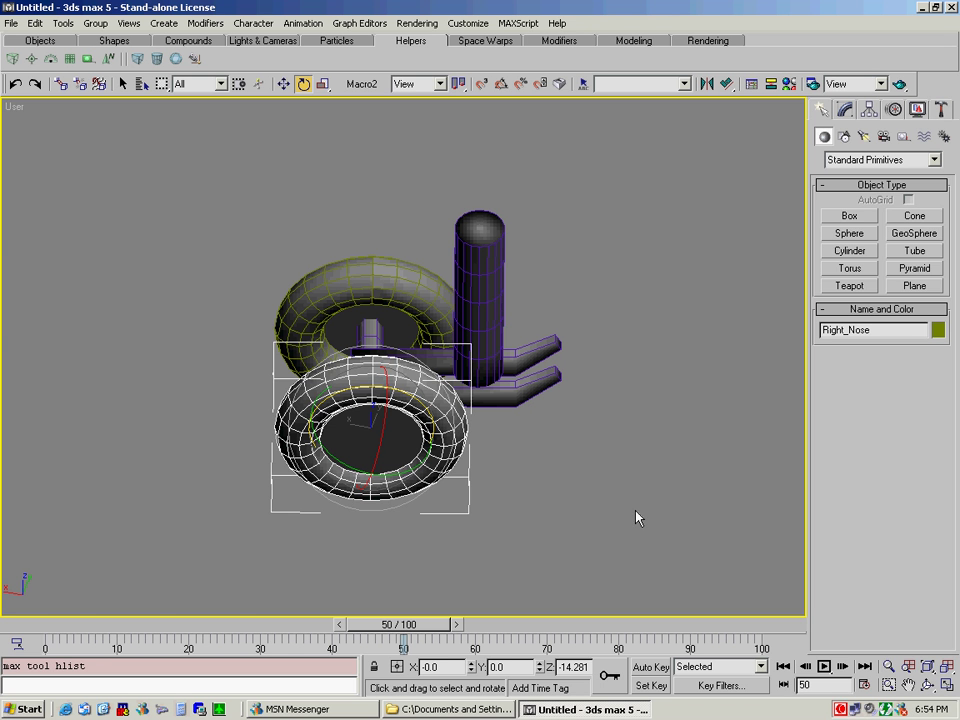
pyautogui.click(550, 498)
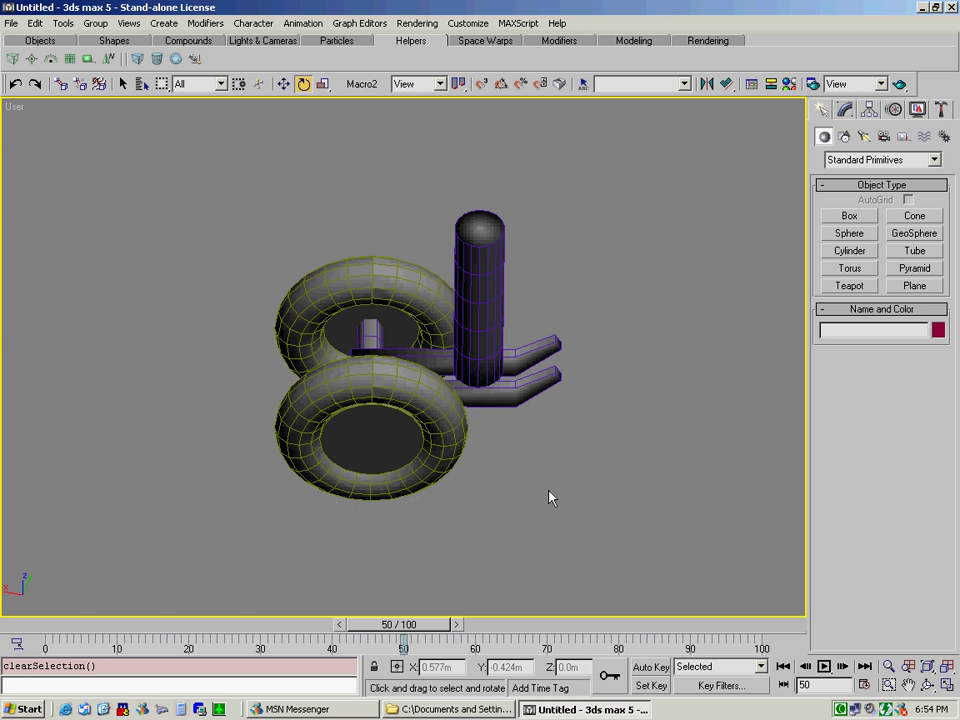
pyautogui.click(356, 275)
pyautogui.moveTo(356, 275); pyautogui.dragTo(343, 371)
pyautogui.click(262, 286)
pyautogui.click(262, 286)
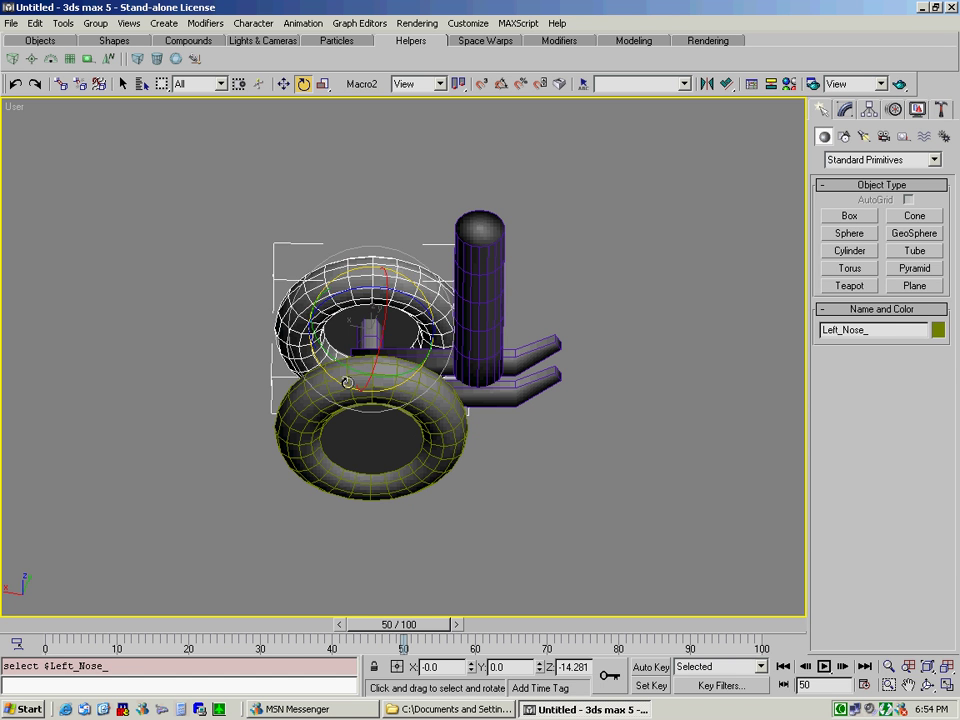
pyautogui.click(294, 440)
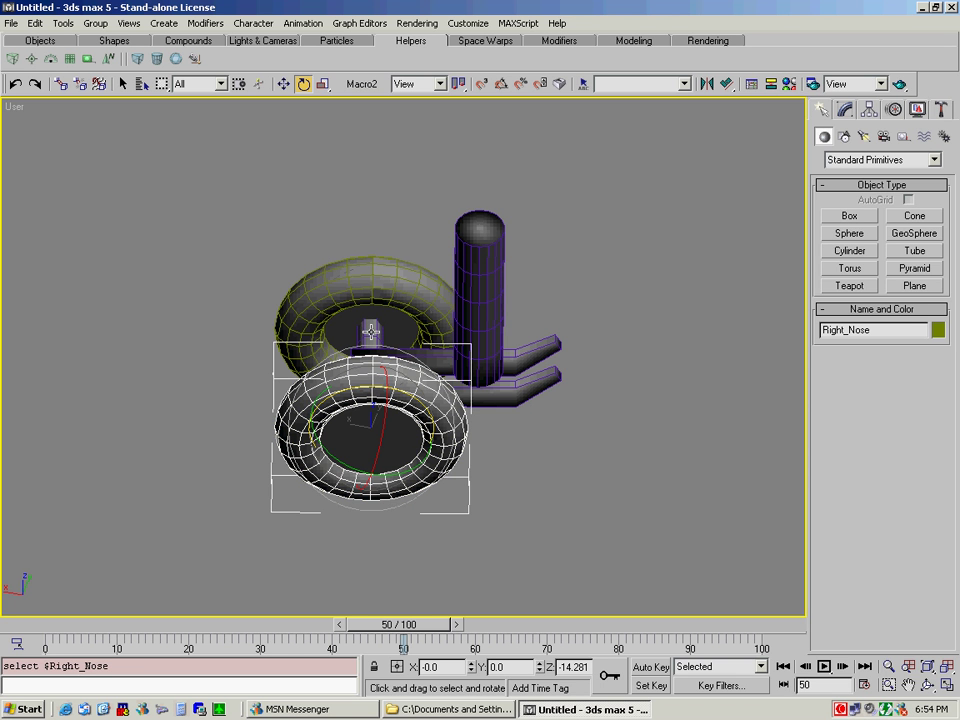
pyautogui.click(574, 456)
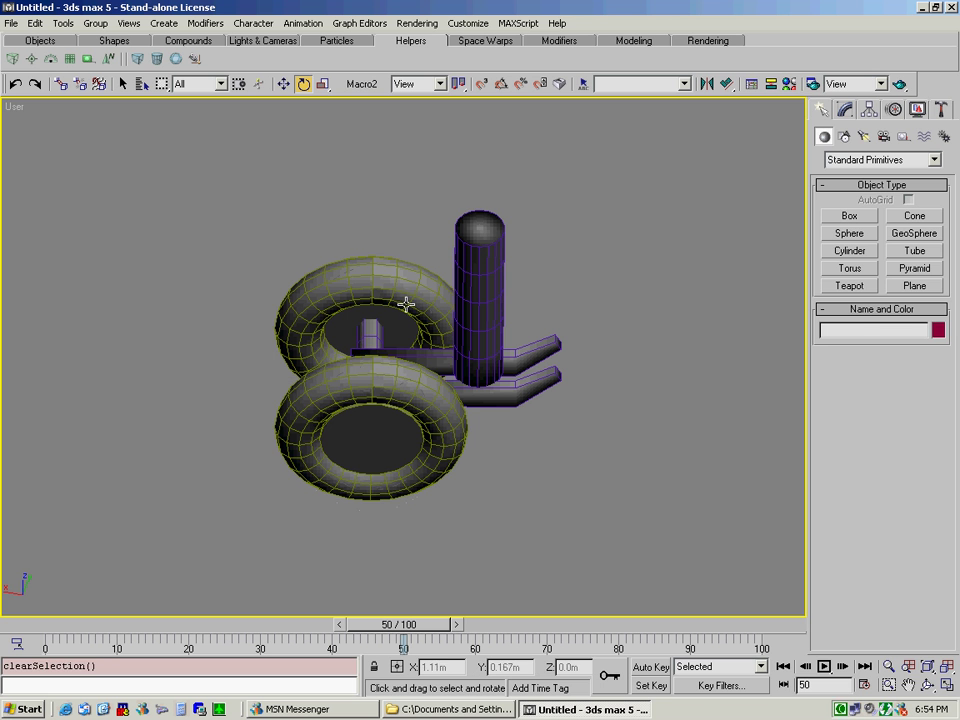
pyautogui.click(370, 336)
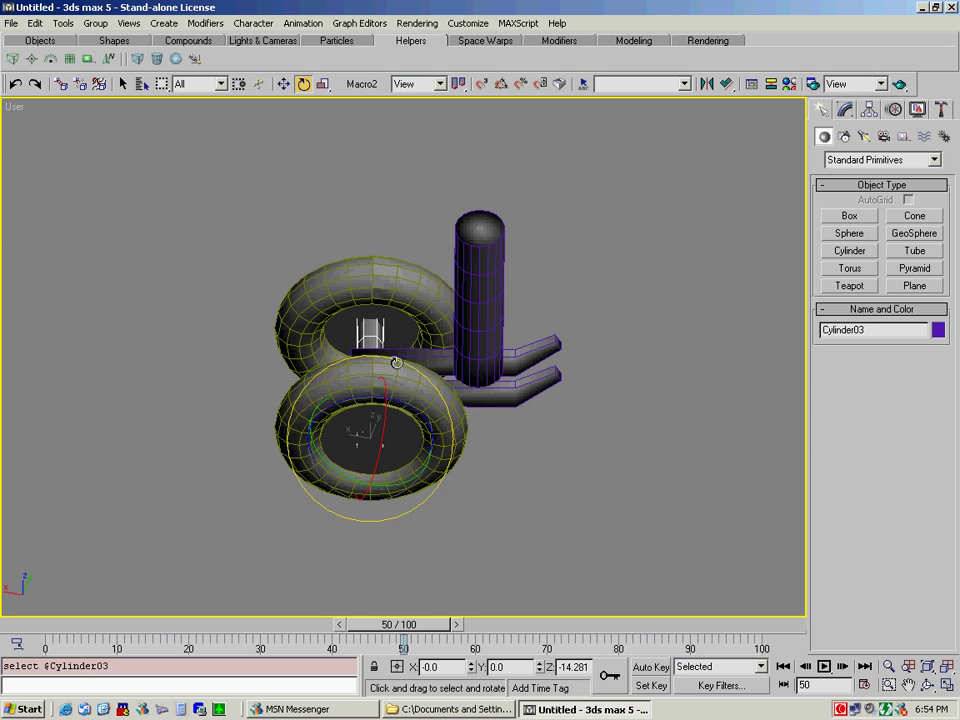
pyautogui.click(506, 396)
pyautogui.click(567, 470)
pyautogui.click(516, 398)
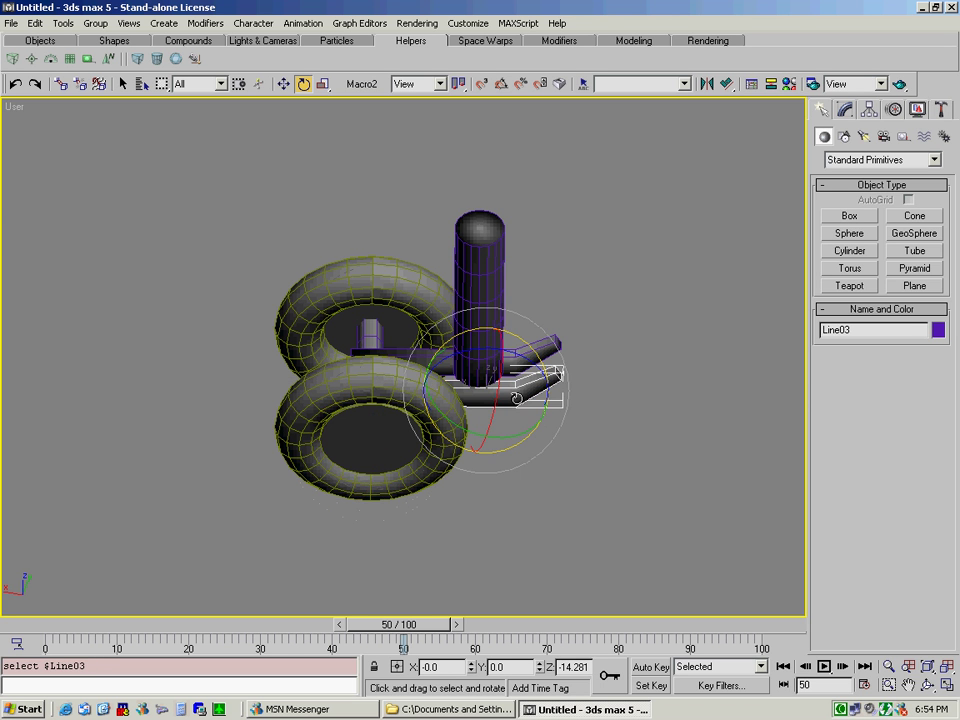
pyautogui.click(492, 353)
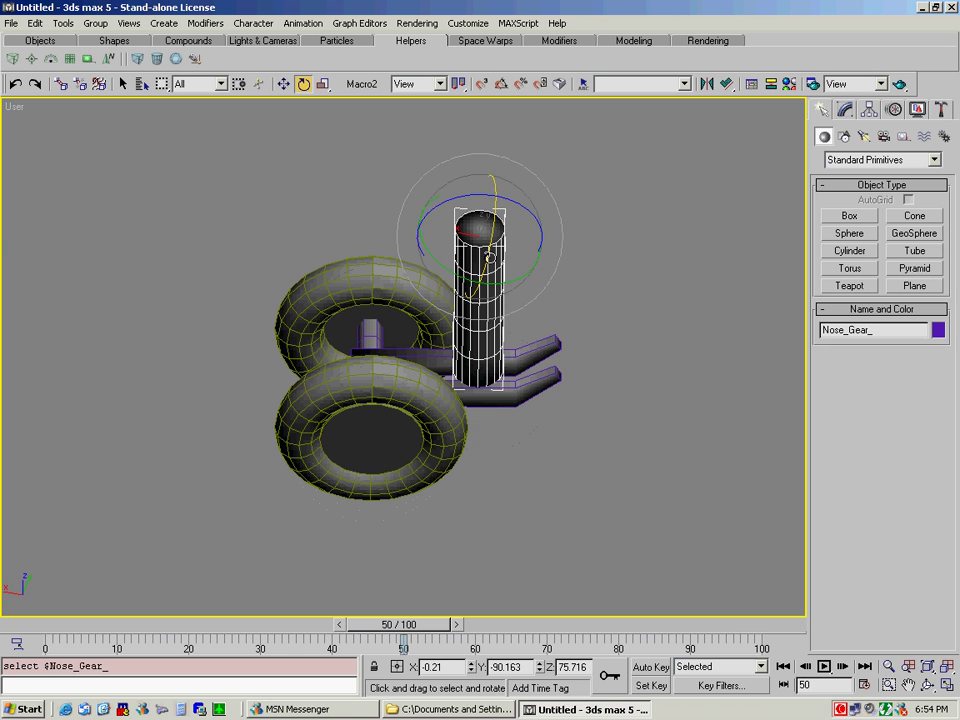
pyautogui.click(400, 350)
pyautogui.click(470, 227)
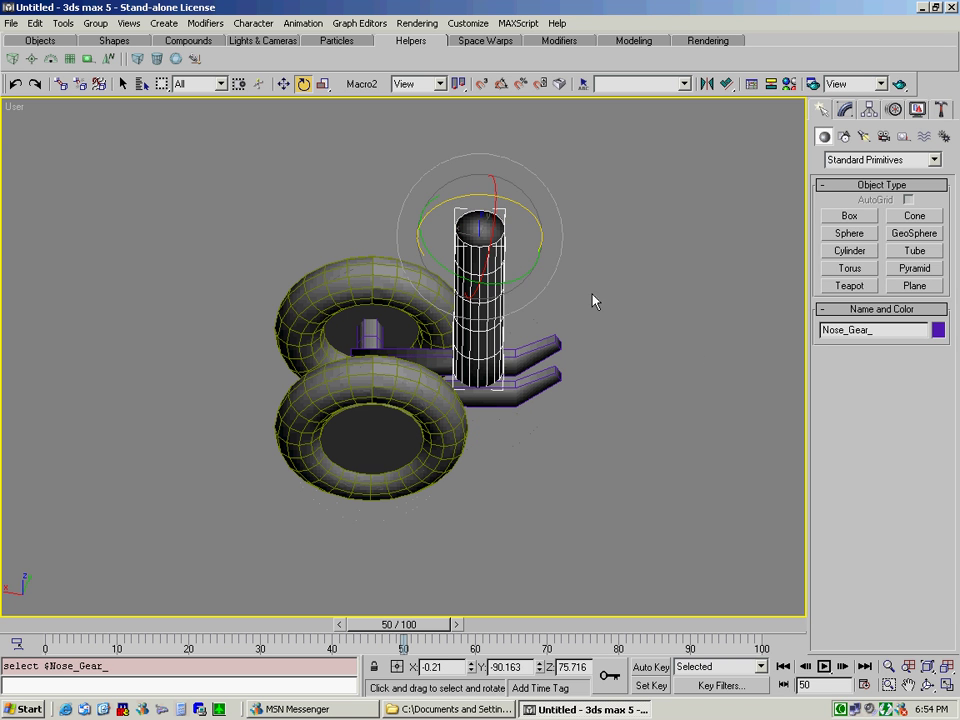
pyautogui.click(660, 348)
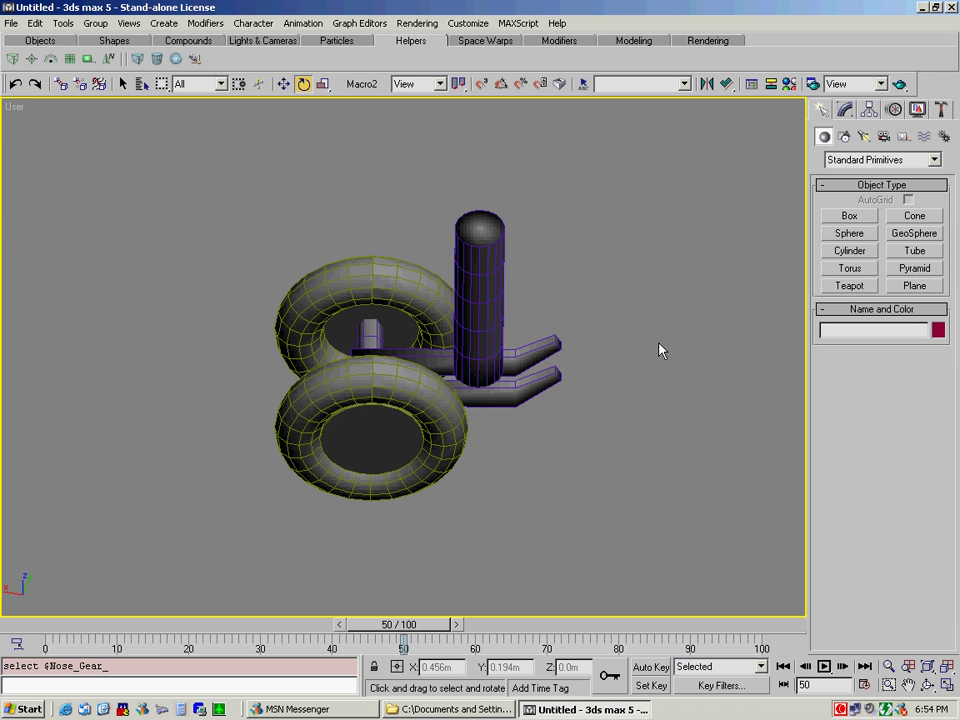
# Turn Nose_Gear_ about 37° around its vertical axis at frame 50, then rewind to frame 0
pyautogui.click(489, 231)
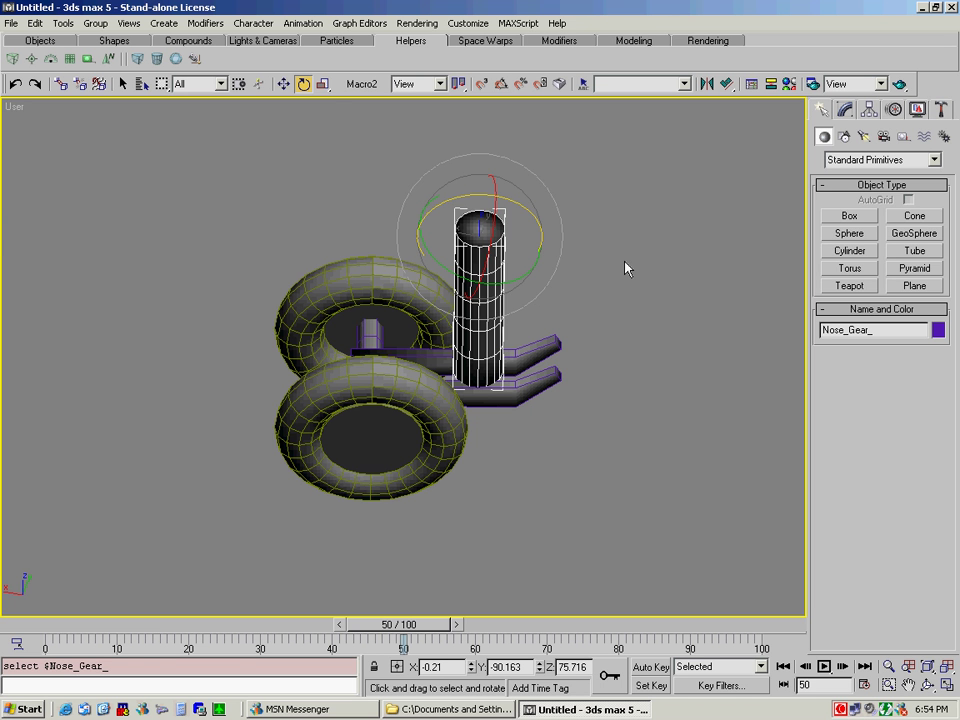
pyautogui.moveTo(525, 197); pyautogui.dragTo(496, 224)
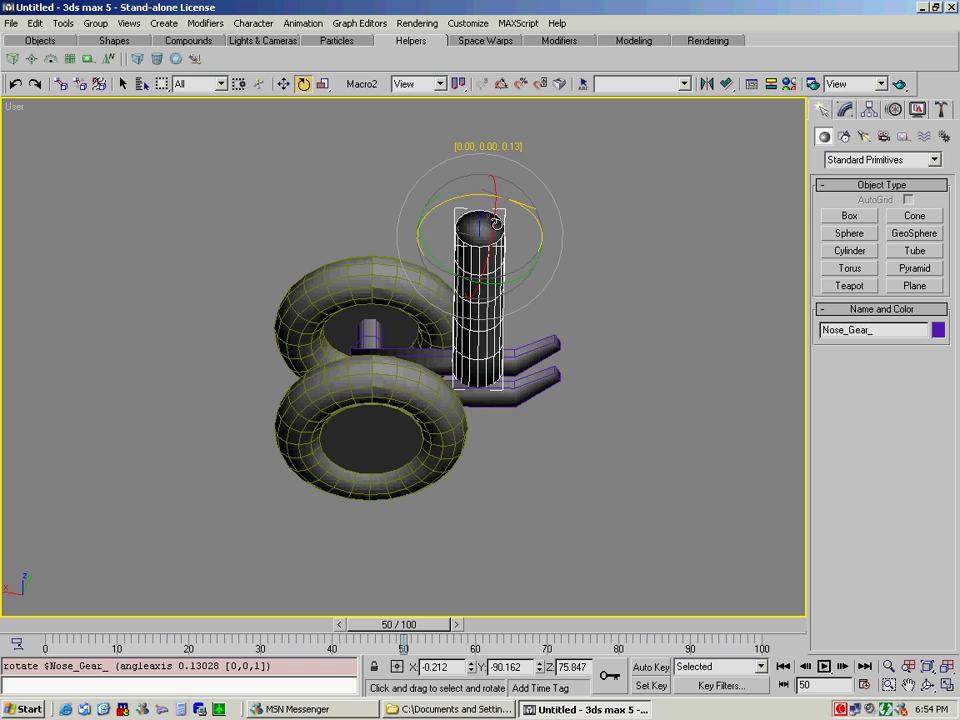
pyautogui.click(585, 364)
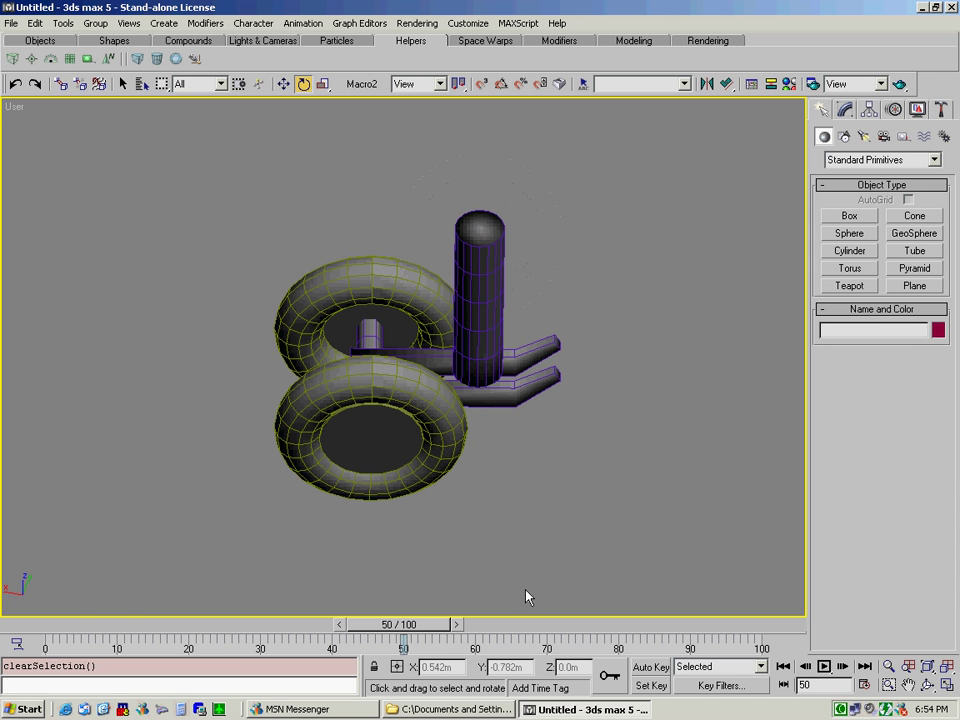
pyautogui.moveTo(395, 624); pyautogui.dragTo(28, 628)
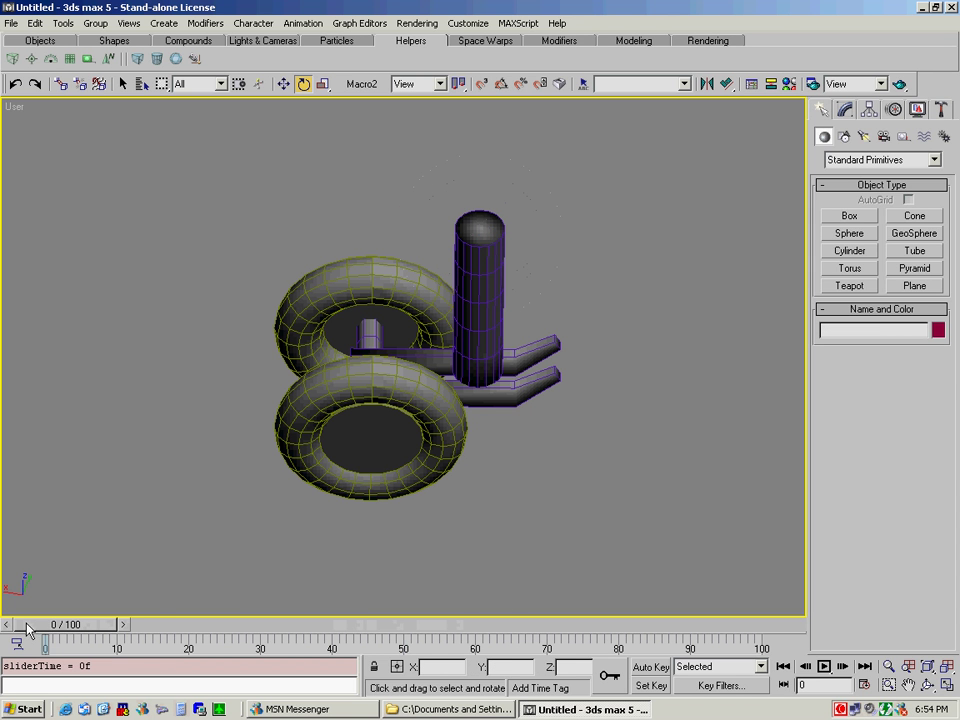
# Confirm the 0–100 frame Time Configuration and select the Nose_Gear_ cylinder
pyautogui.rightClick(785, 688)
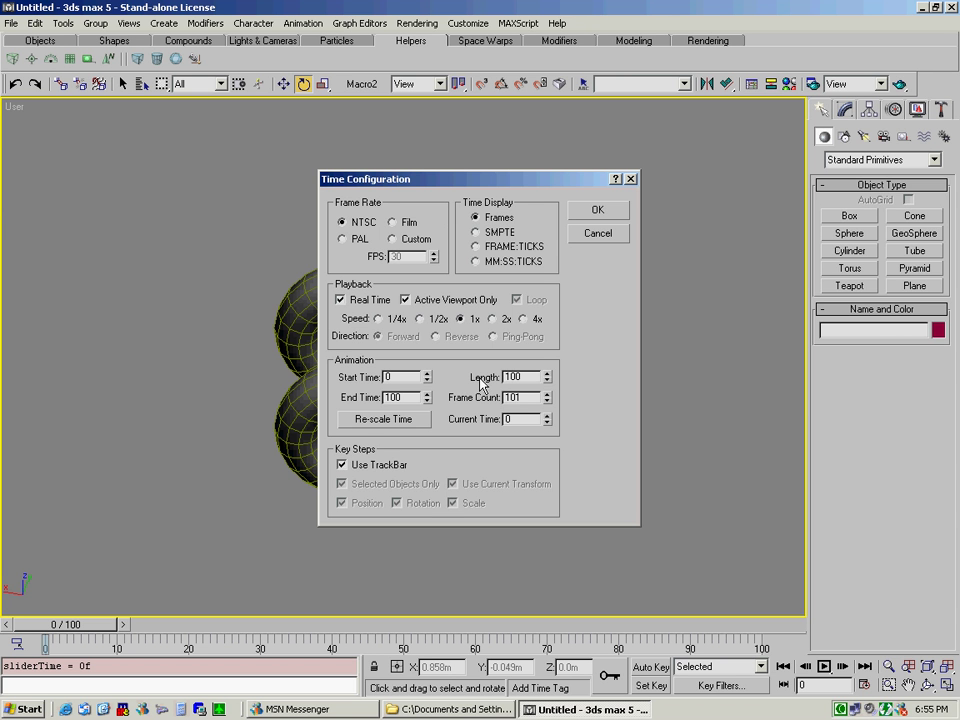
pyautogui.click(596, 211)
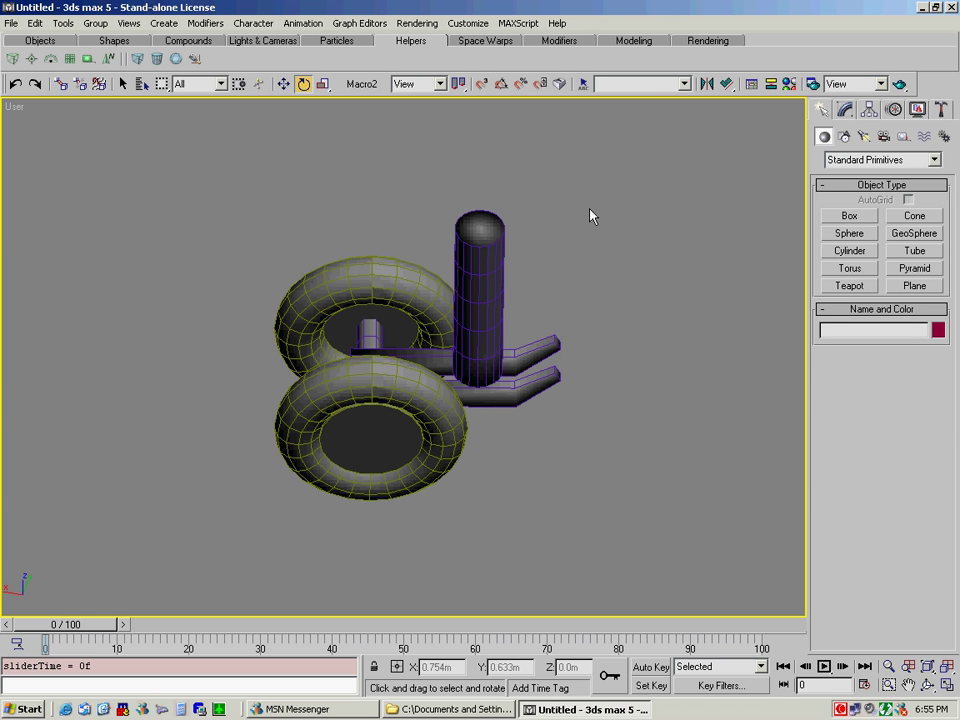
pyautogui.click(488, 244)
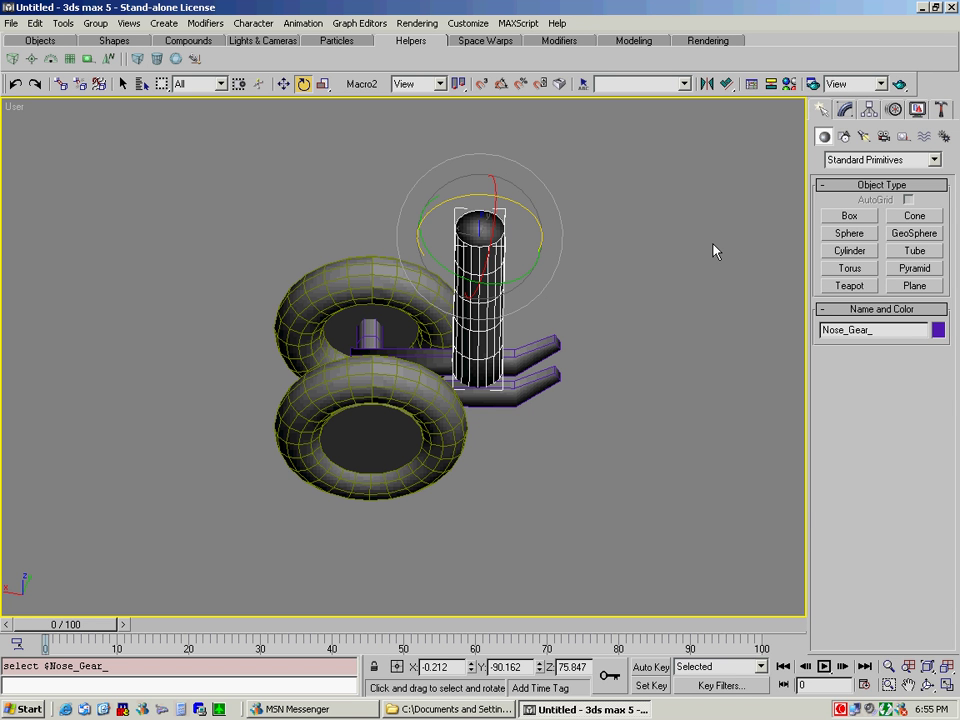
# Set keys with Nose_Gear_ upright at frame 0 and rotated about 92° around Z at frame 100
pyautogui.click(651, 686)
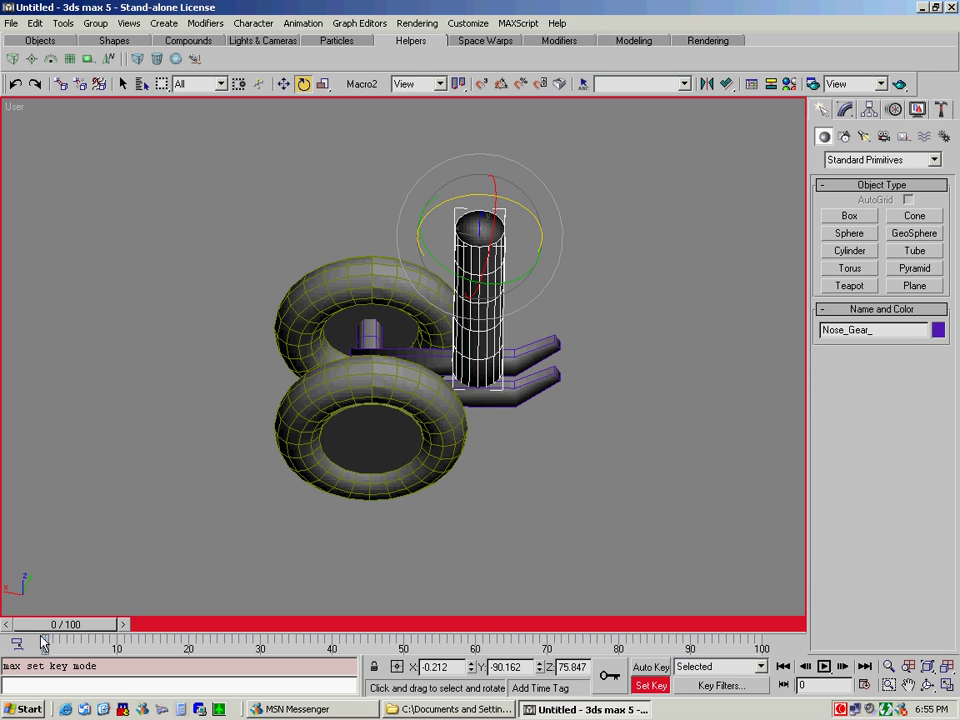
pyautogui.click(609, 676)
pyautogui.moveTo(62, 626); pyautogui.dragTo(780, 633)
pyautogui.press('e')
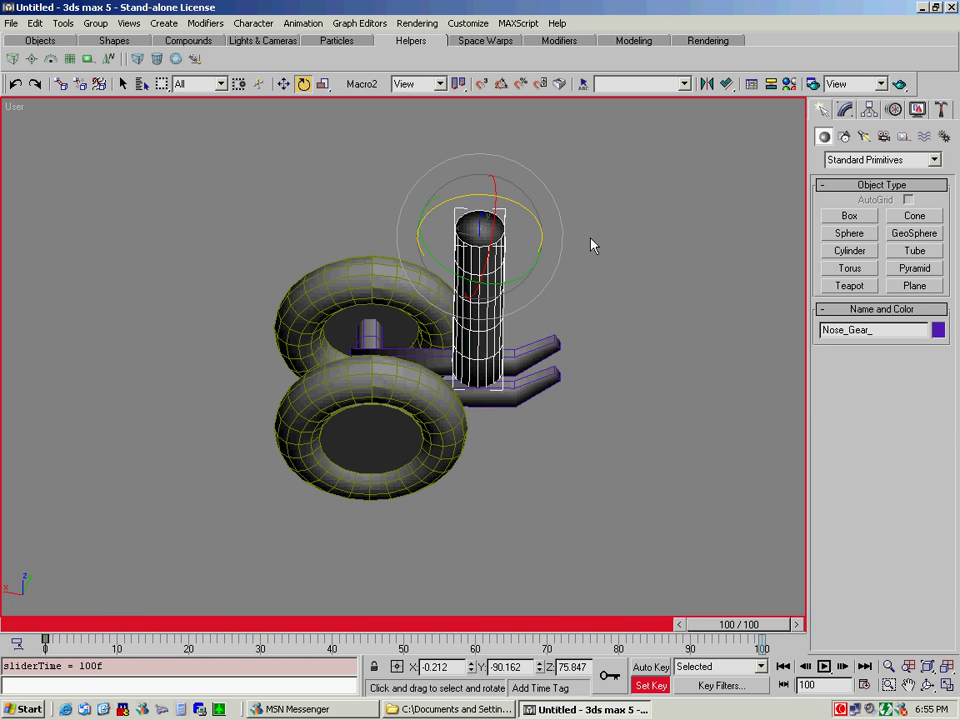
pyautogui.moveTo(505, 201); pyautogui.dragTo(656, 249)
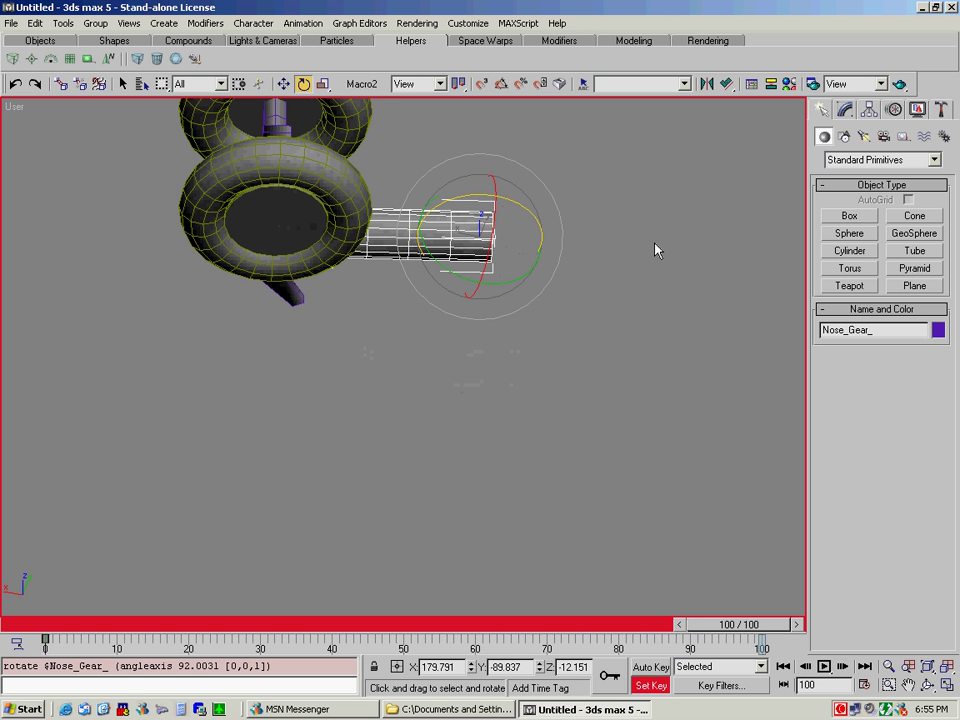
pyautogui.click(609, 675)
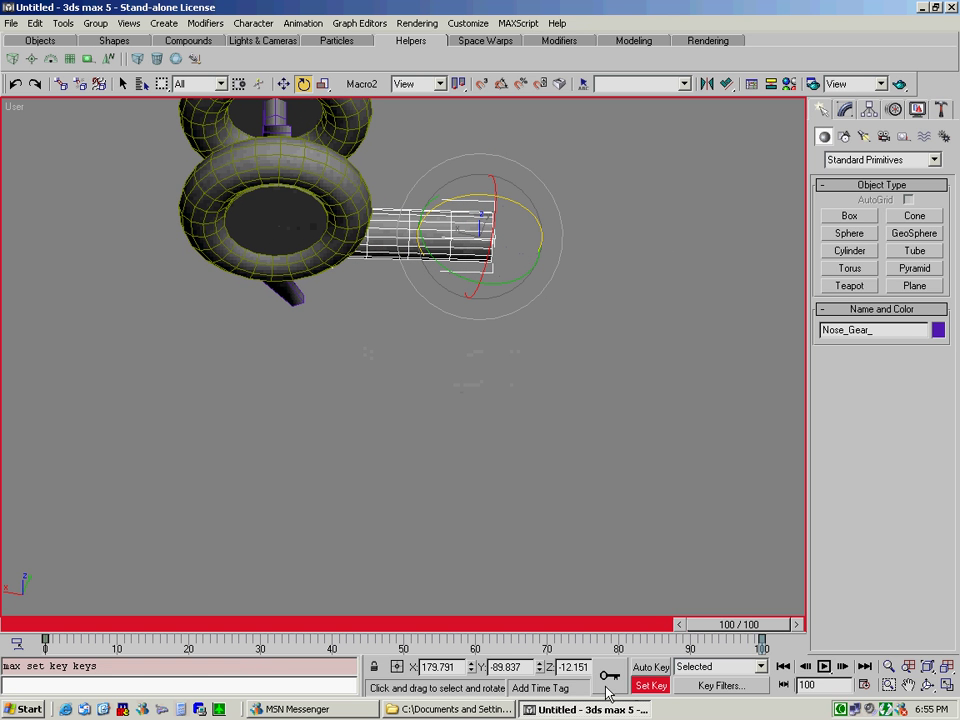
pyautogui.click(651, 685)
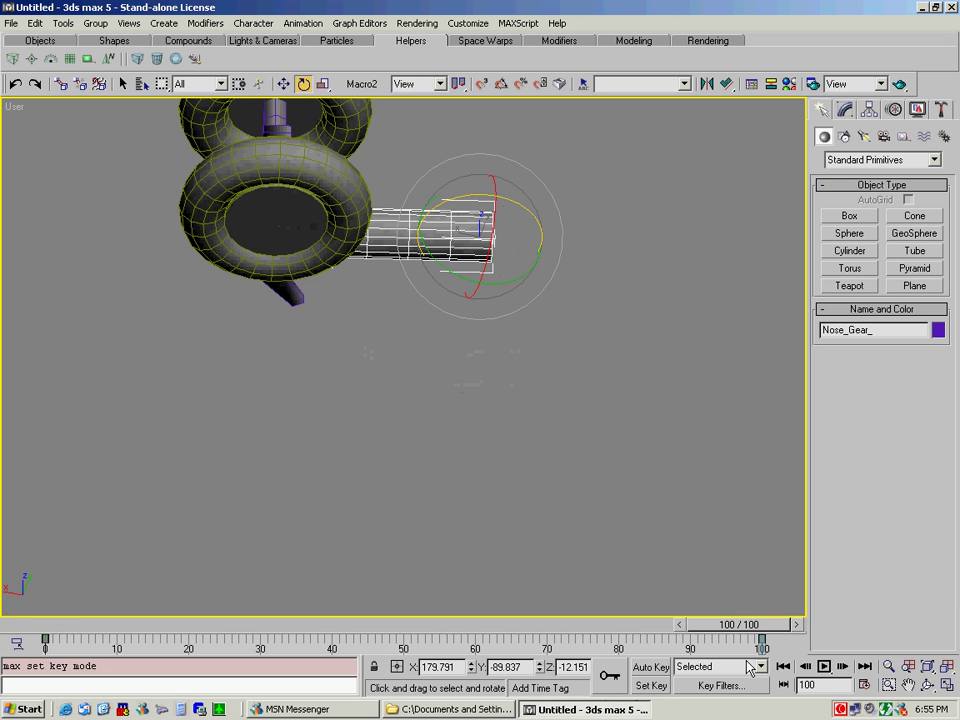
pyautogui.click(783, 666)
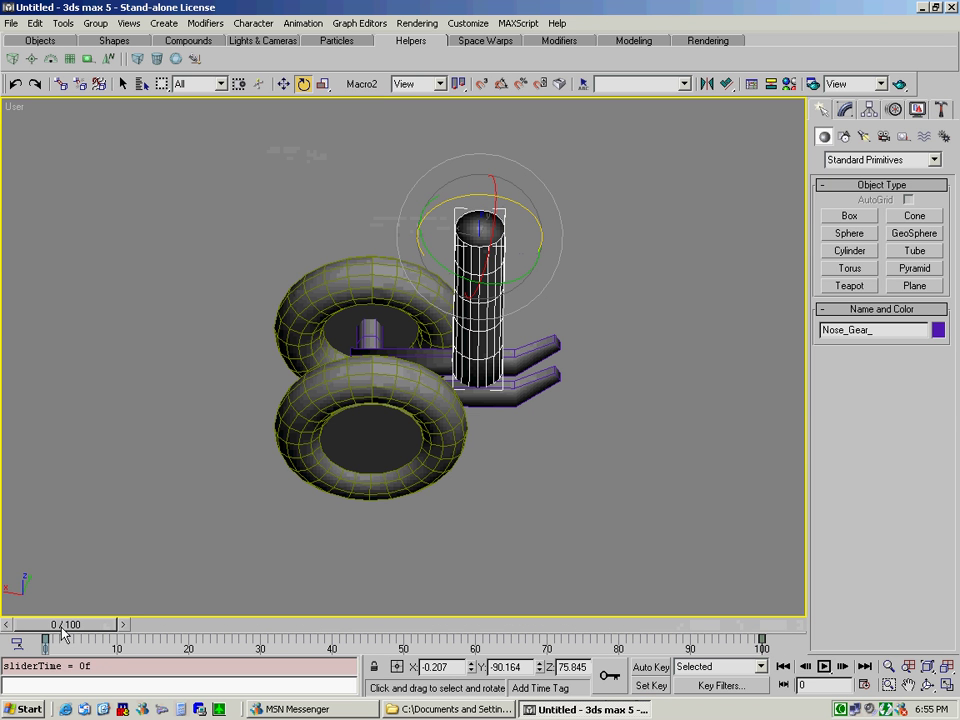
pyautogui.moveTo(55, 627)
pyautogui.mouseDown()
pyautogui.moveTo(742, 627)
pyautogui.moveTo(41, 627)
pyautogui.mouseUp()
pyautogui.press('e')
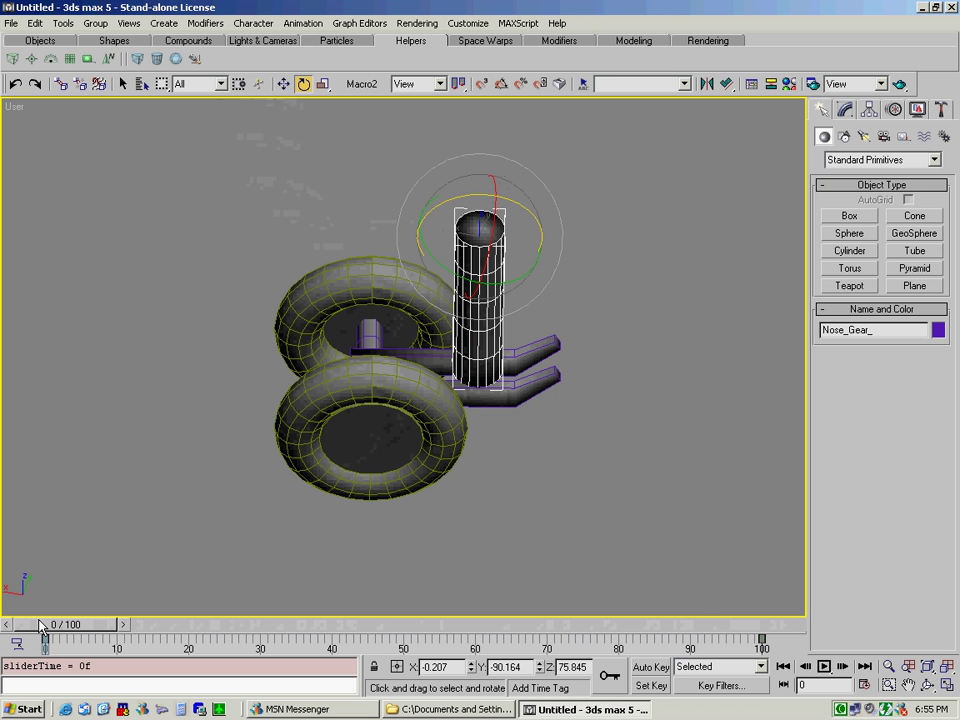
pyautogui.click(720, 685)
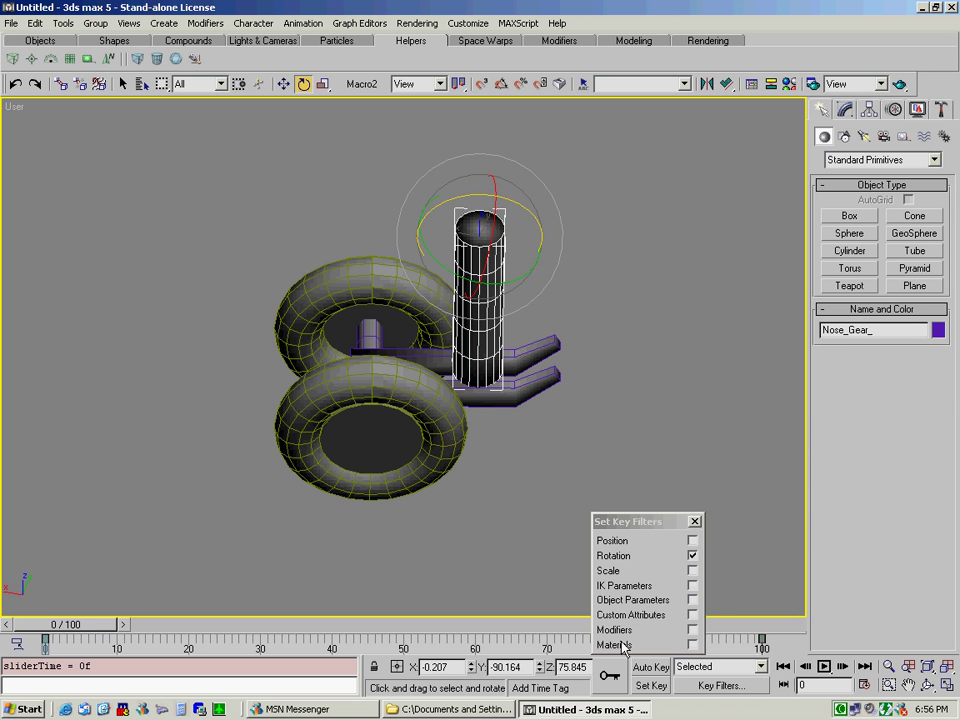
pyautogui.click(695, 522)
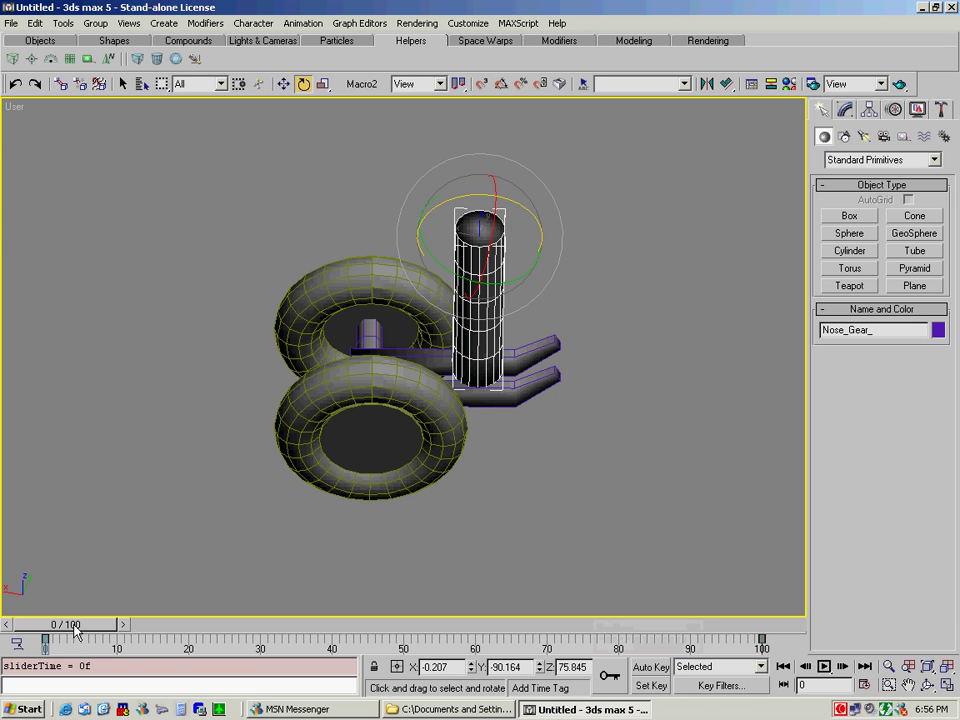
# Play and stop the nose-gear animation, then scrub from frame 0 to frame 50
pyautogui.click(825, 668)
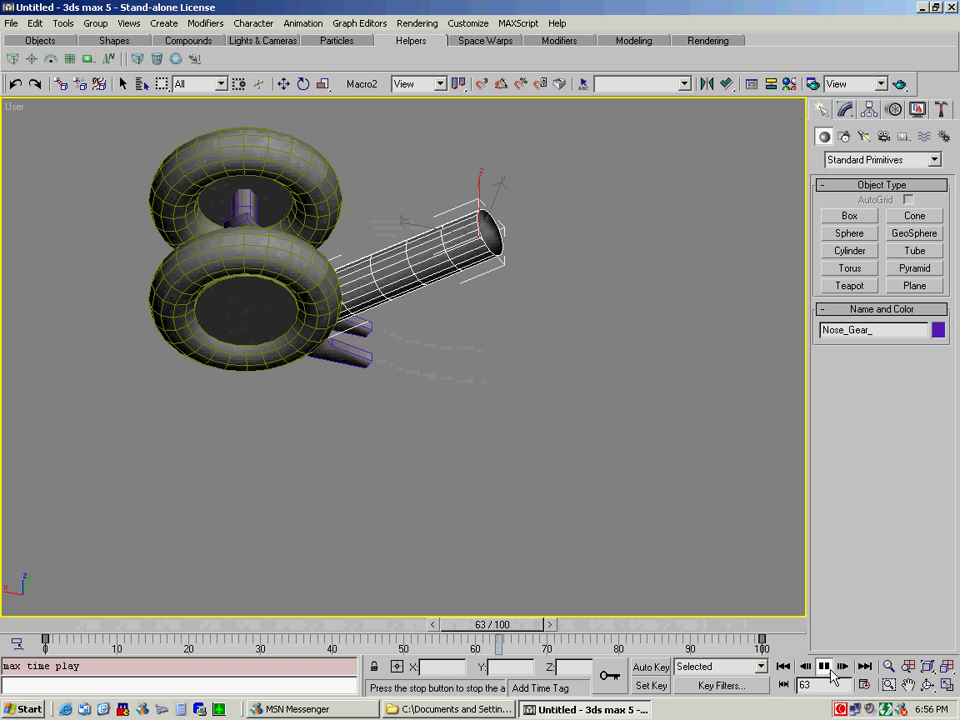
pyautogui.click(824, 667)
pyautogui.press('e')
pyautogui.moveTo(497, 625); pyautogui.dragTo(70, 627)
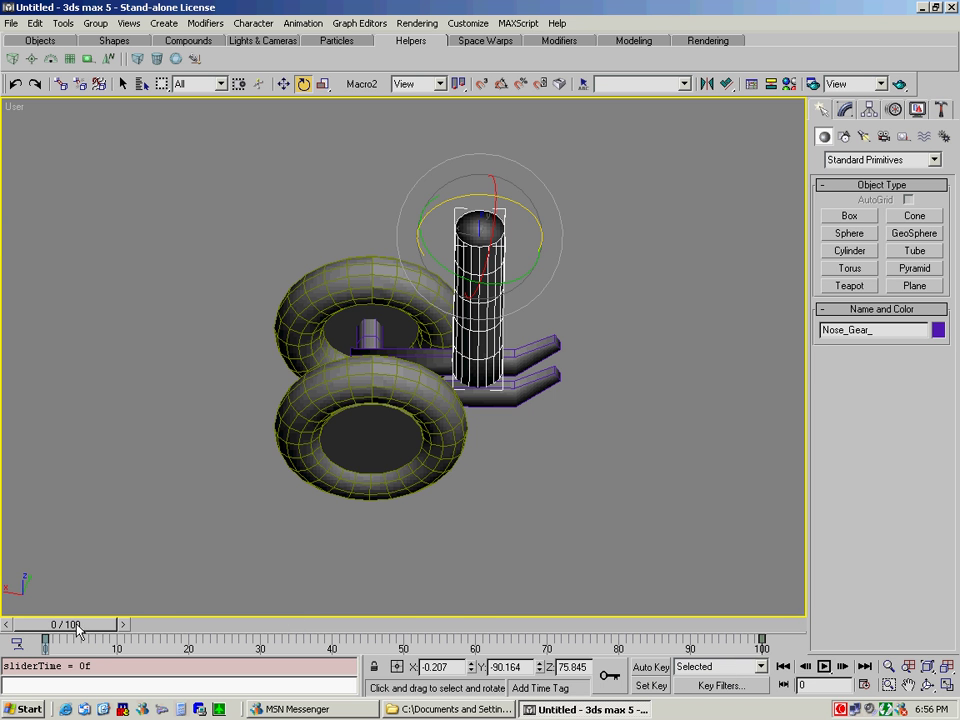
pyautogui.moveTo(84, 629); pyautogui.dragTo(413, 636)
pyautogui.press('e')
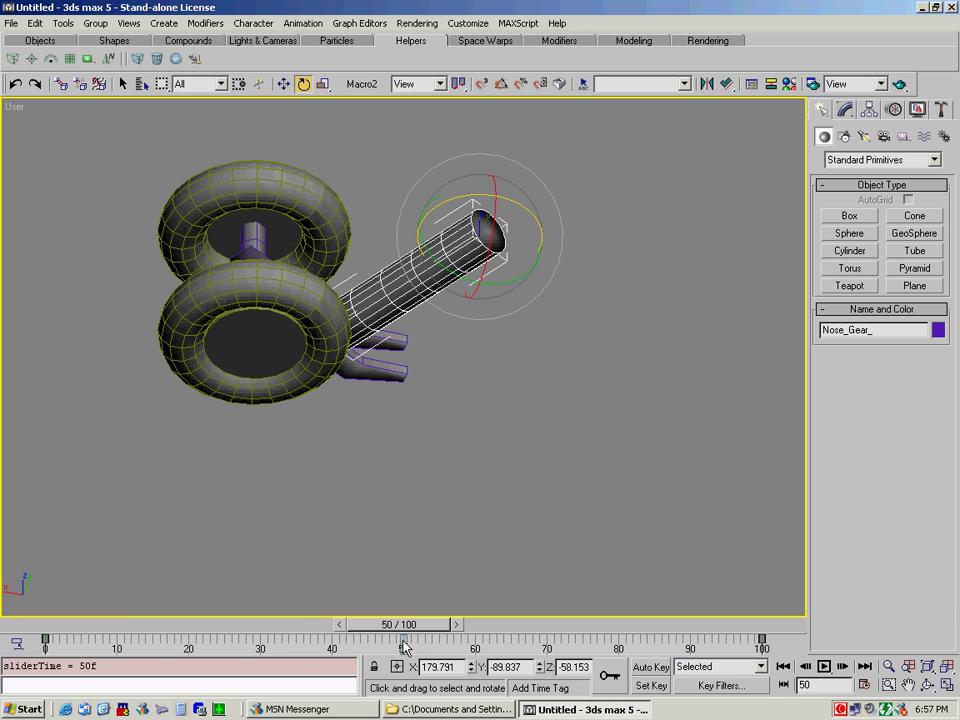
# Set a key at frame 50 with Nose_Gear_ rotated back upright about Z
pyautogui.moveTo(415, 628); pyautogui.dragTo(45, 624)
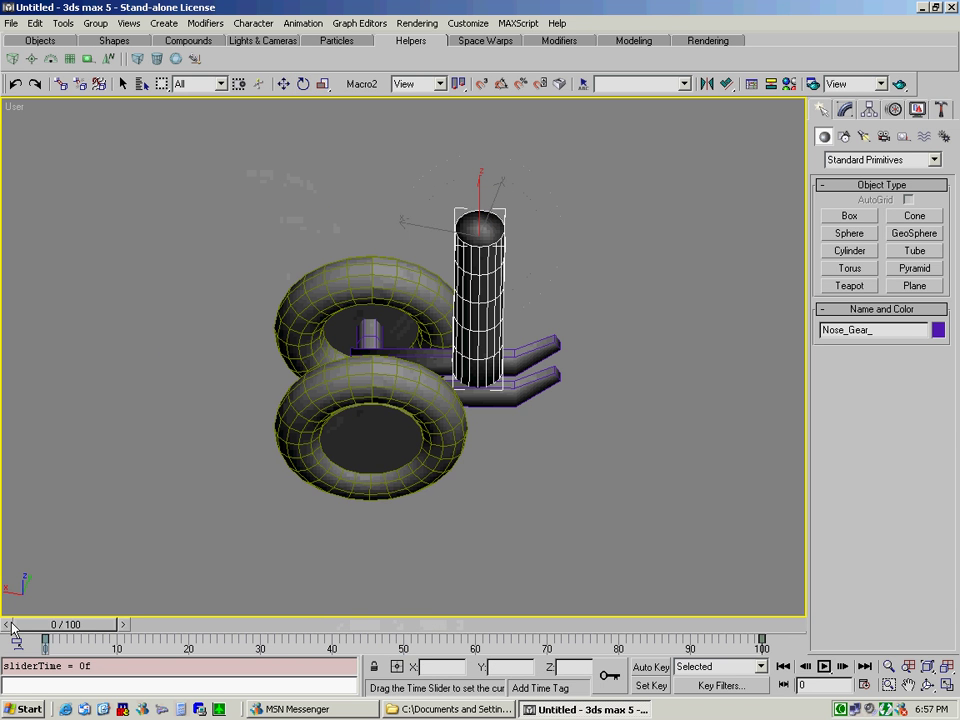
pyautogui.click(651, 685)
pyautogui.moveTo(77, 630); pyautogui.dragTo(418, 637)
pyautogui.press('e')
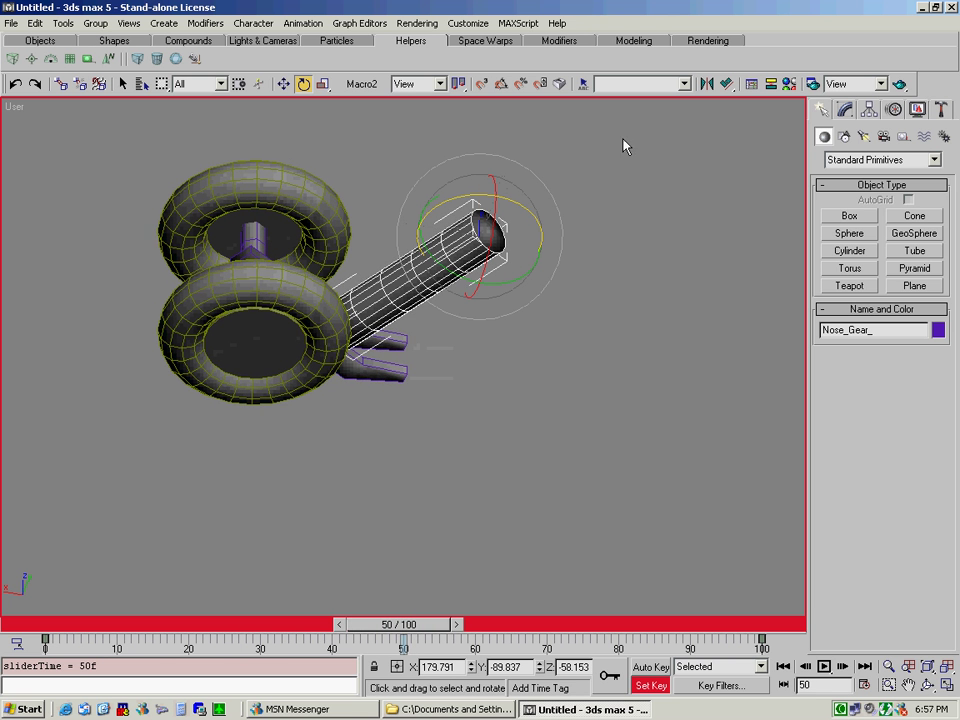
pyautogui.moveTo(525, 210); pyautogui.dragTo(419, 207)
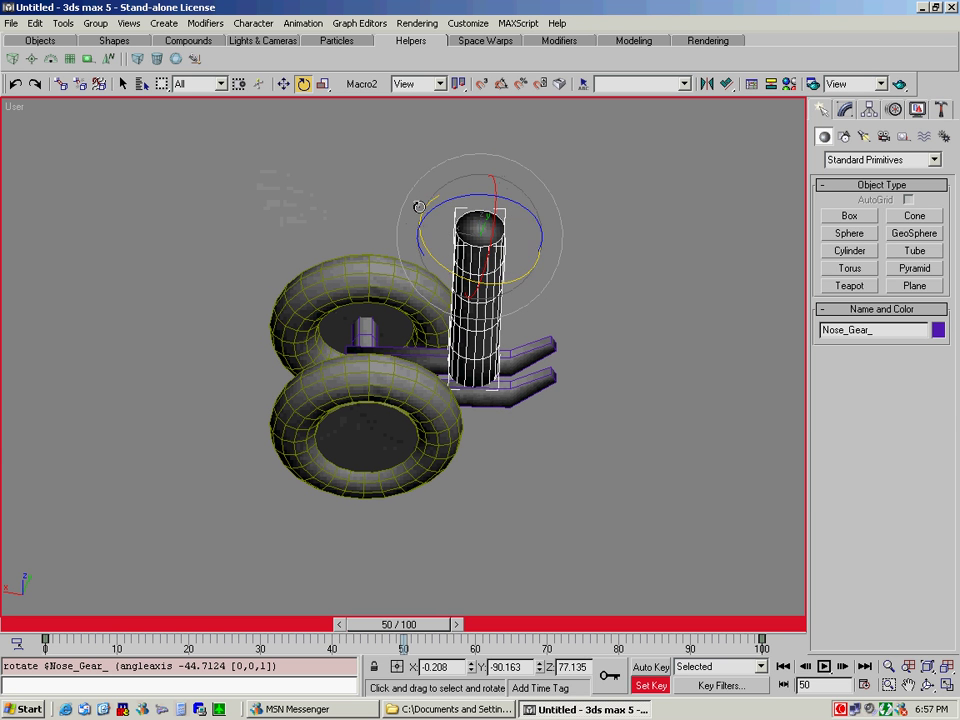
pyautogui.click(609, 677)
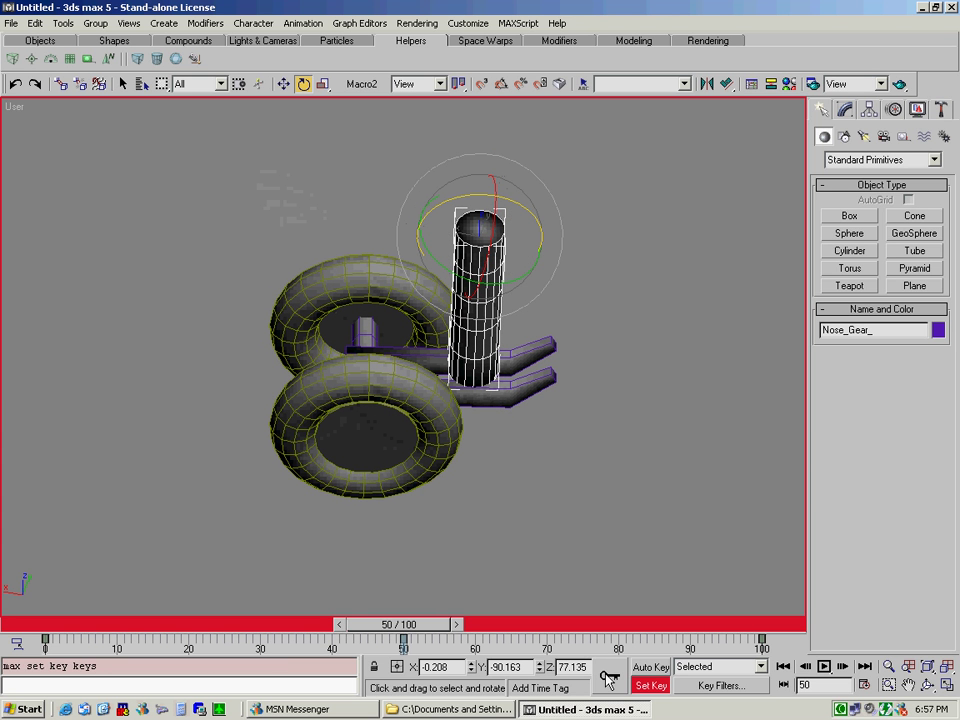
pyautogui.click(648, 686)
# Scrub from frame 7 back to frame 0 with Select and Rotate active
pyautogui.moveTo(400, 624); pyautogui.dragTo(62, 628)
pyautogui.press('e')
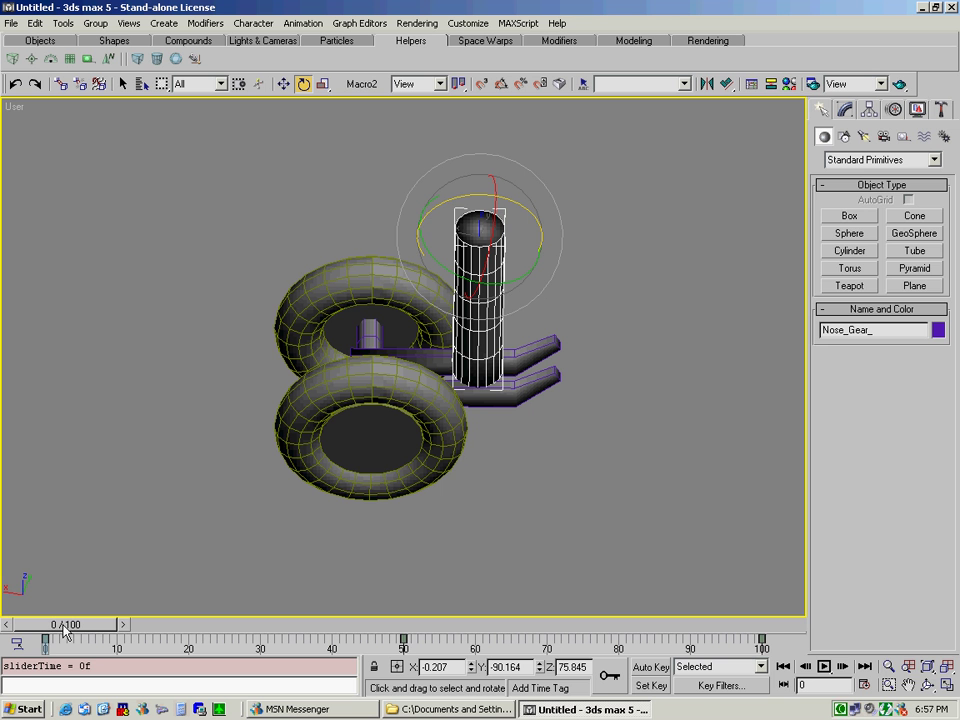
# Key Nose_Gear_ tilted about -5° around X at frame 50, then scrub back to preview
pyautogui.press("'")
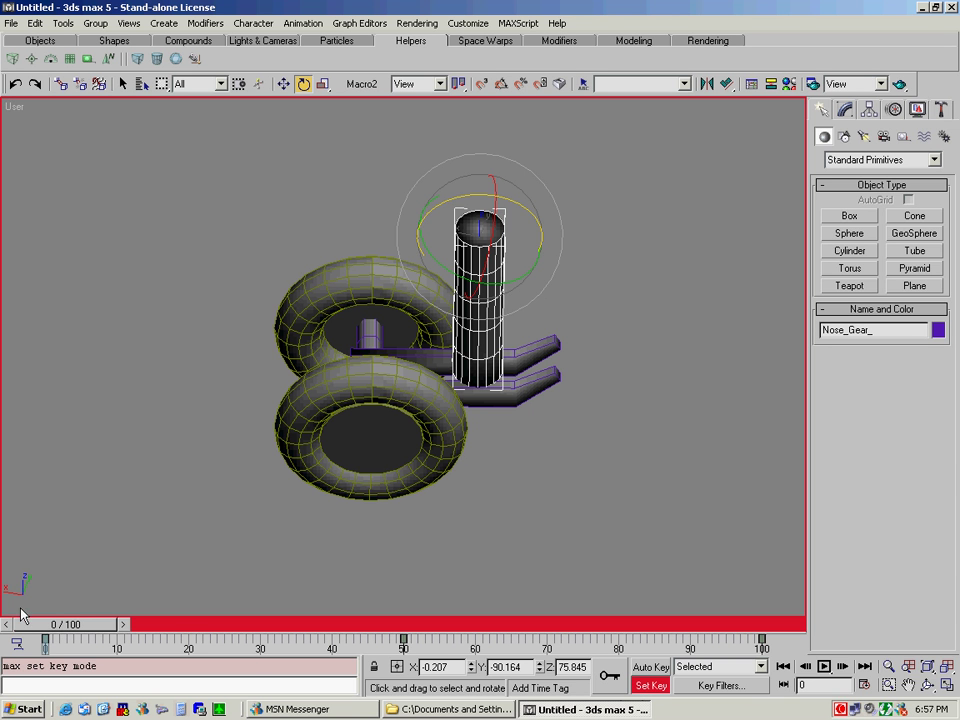
pyautogui.moveTo(48, 632); pyautogui.dragTo(398, 628)
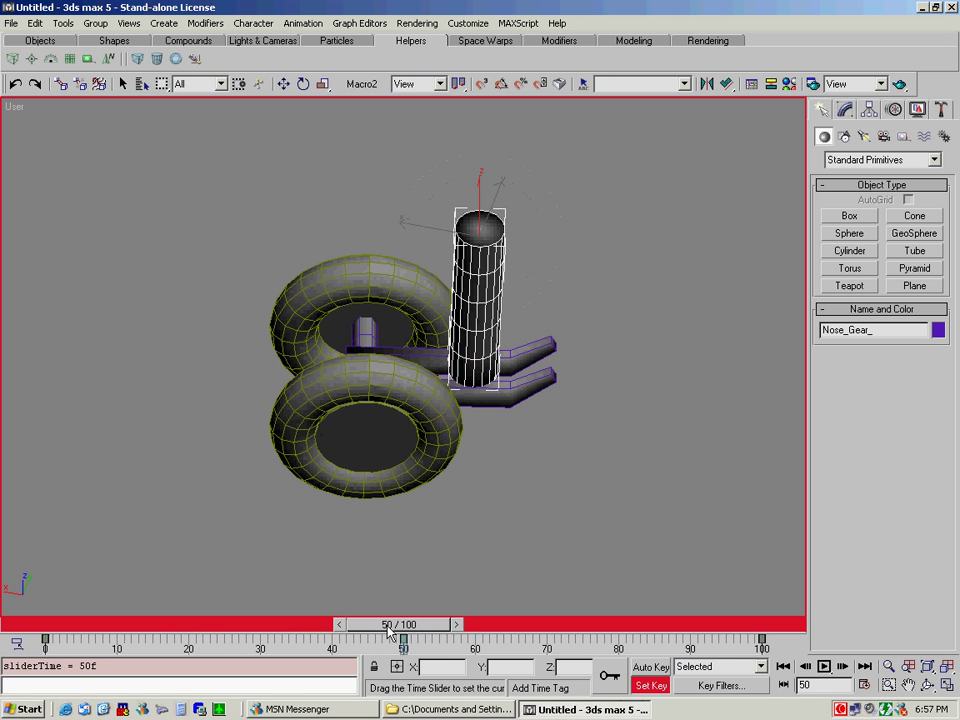
pyautogui.press('e')
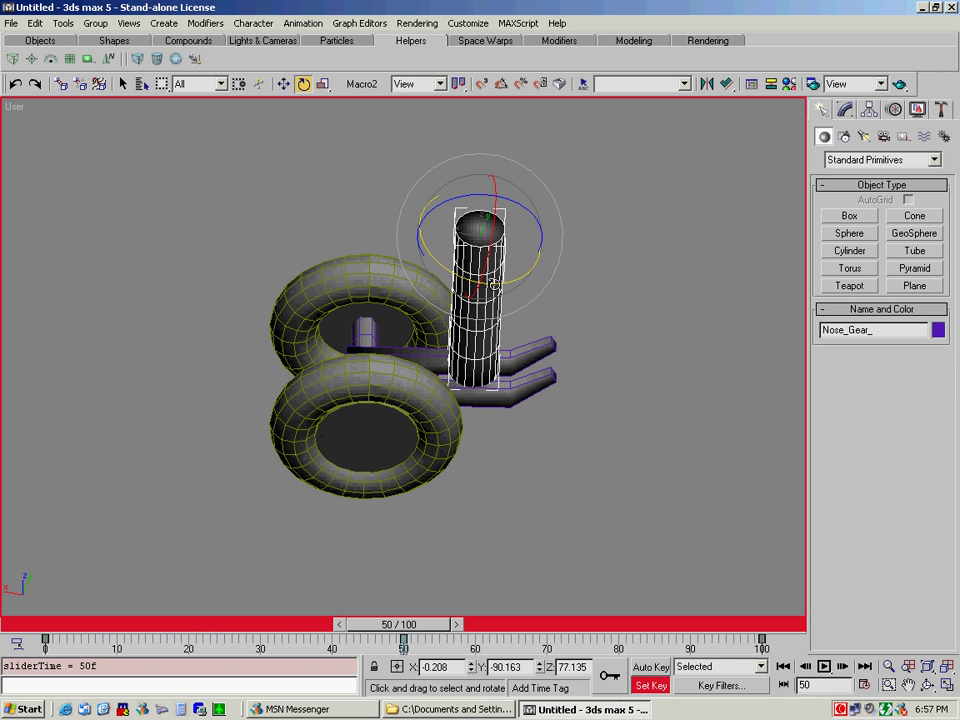
pyautogui.moveTo(493, 285); pyautogui.dragTo(380, 160)
pyautogui.click(609, 676)
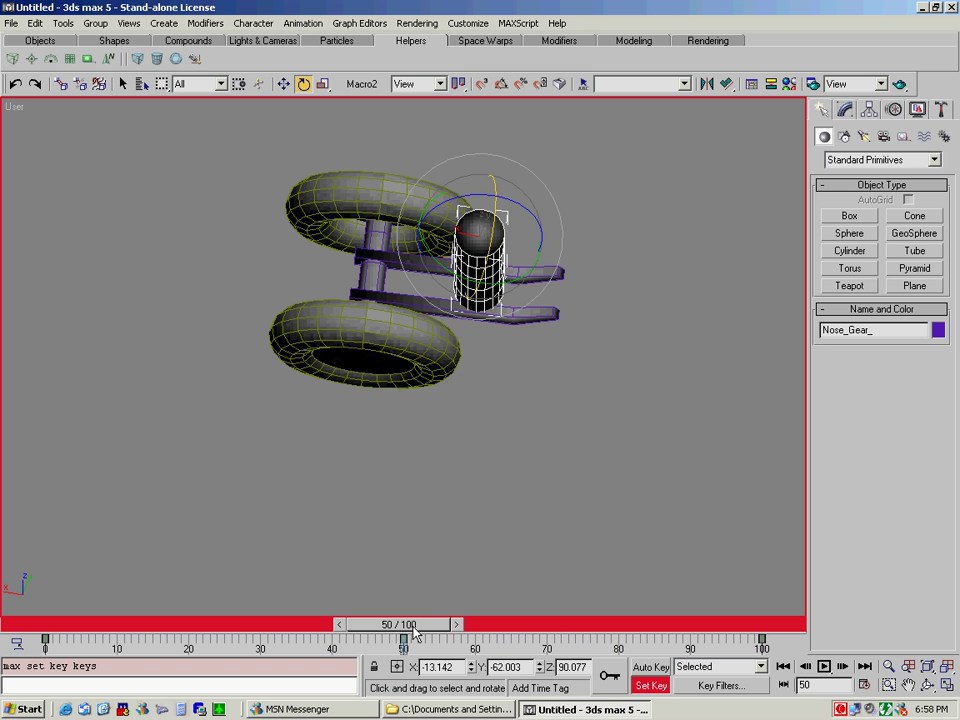
pyautogui.moveTo(425, 626); pyautogui.dragTo(196, 633)
# Key Nose_Gear_ rotated 77.81° about X at frame 20, then rewind to frame 0
pyautogui.press('e')
pyautogui.press('e')
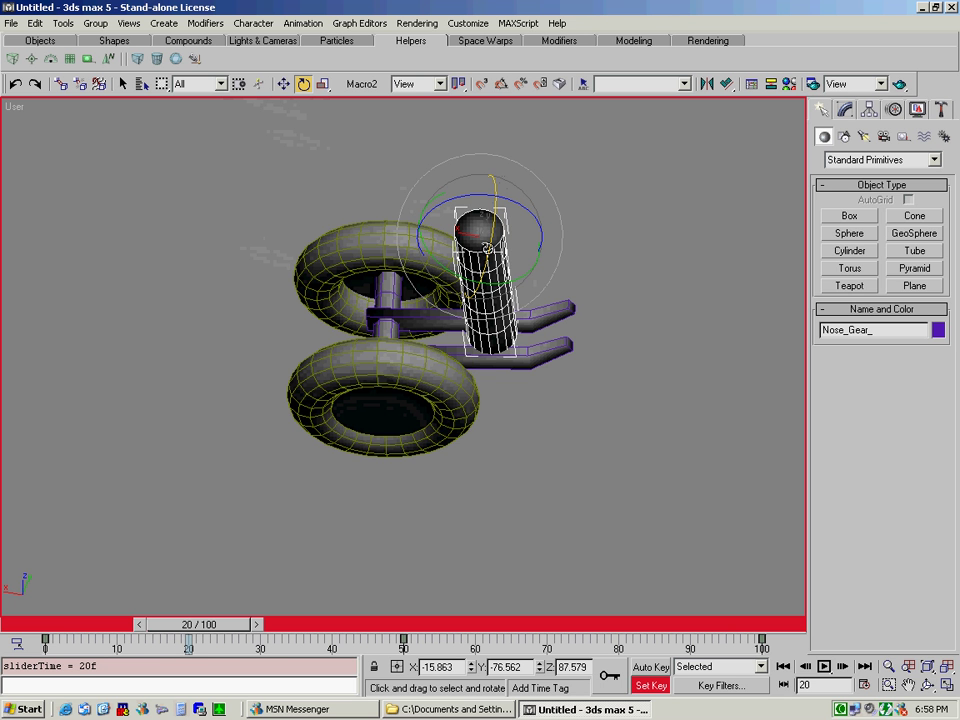
pyautogui.moveTo(492, 185); pyautogui.dragTo(499, 122)
pyautogui.click(609, 675)
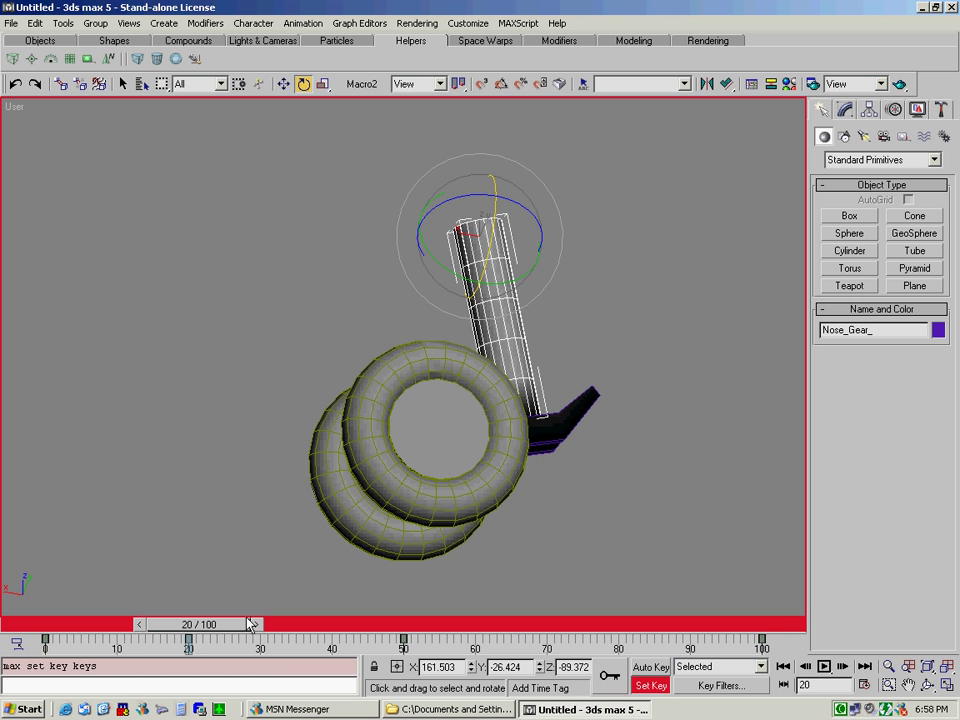
pyautogui.moveTo(232, 627); pyautogui.dragTo(53, 606)
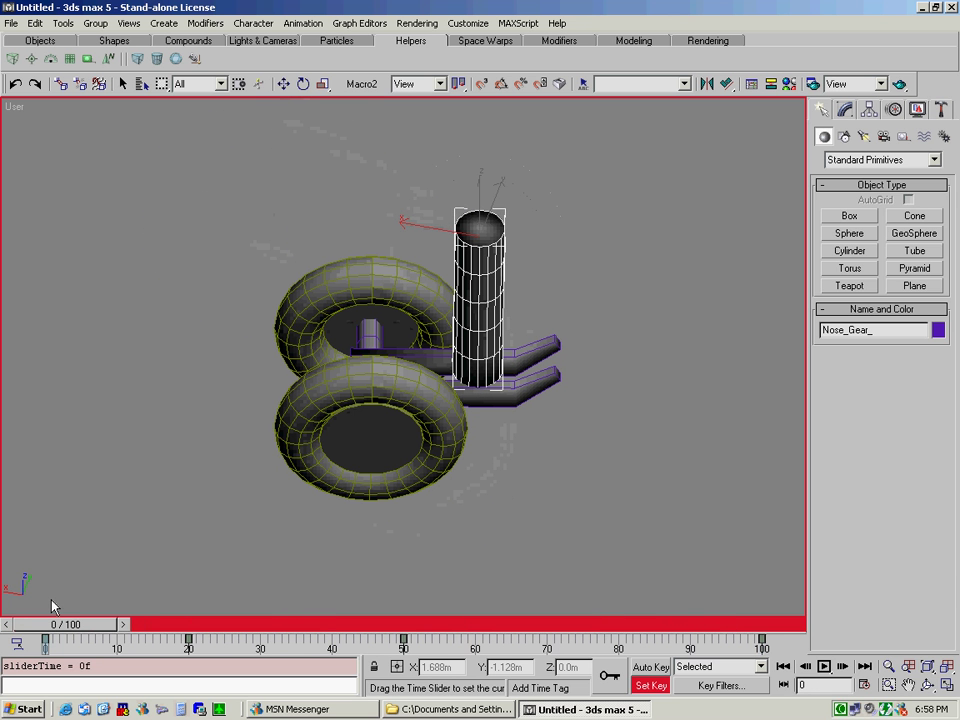
pyautogui.press('e')
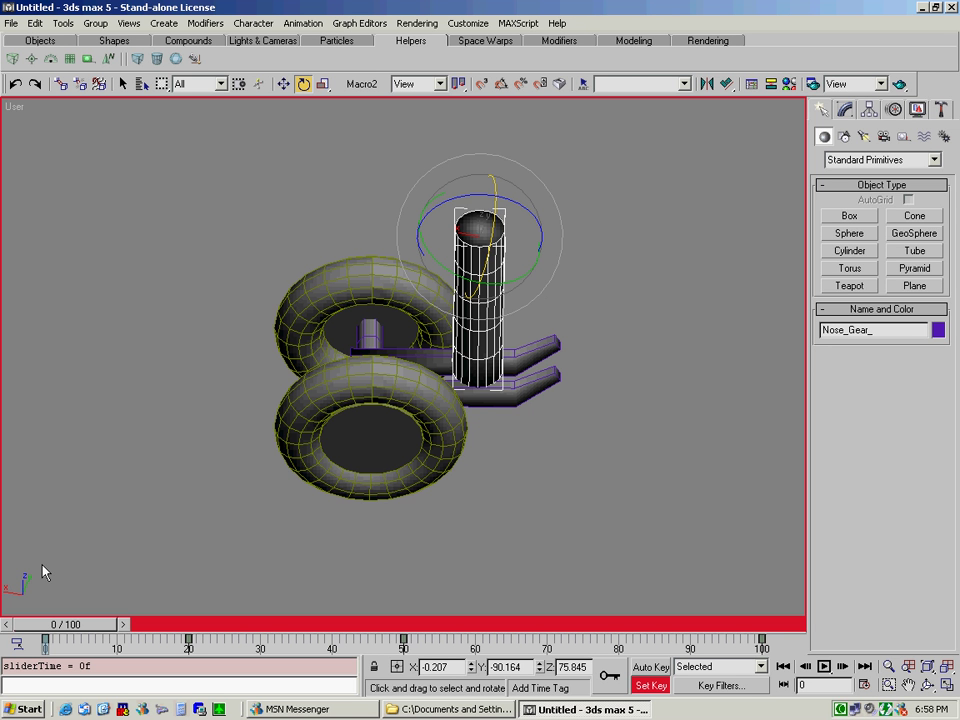
# Open a7.max from the recent files list without saving the current scene
pyautogui.click(11, 22)
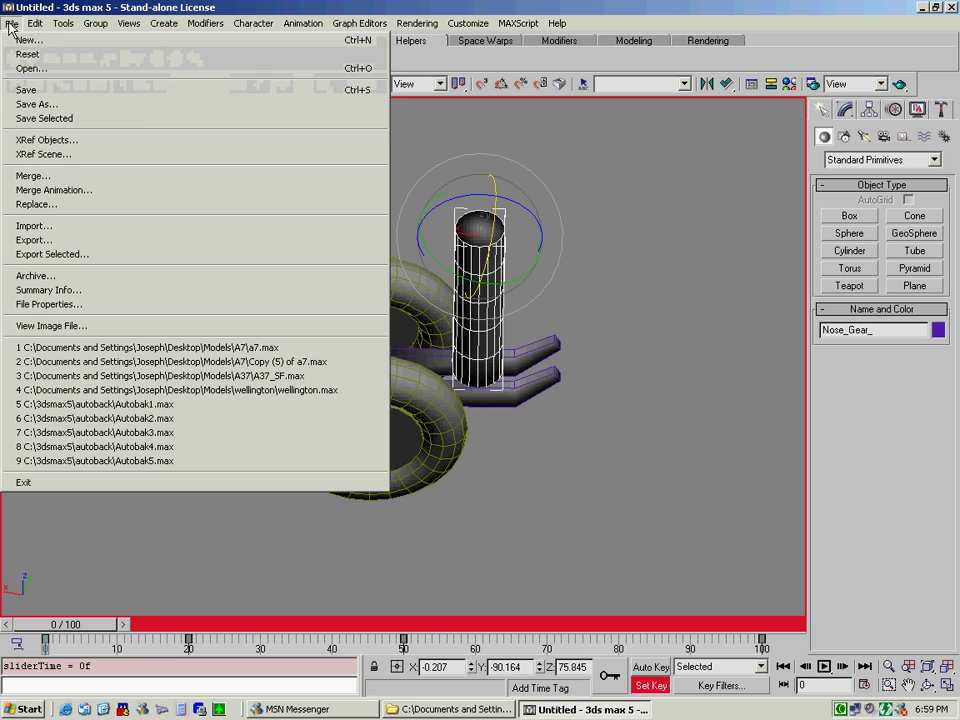
pyautogui.click(130, 348)
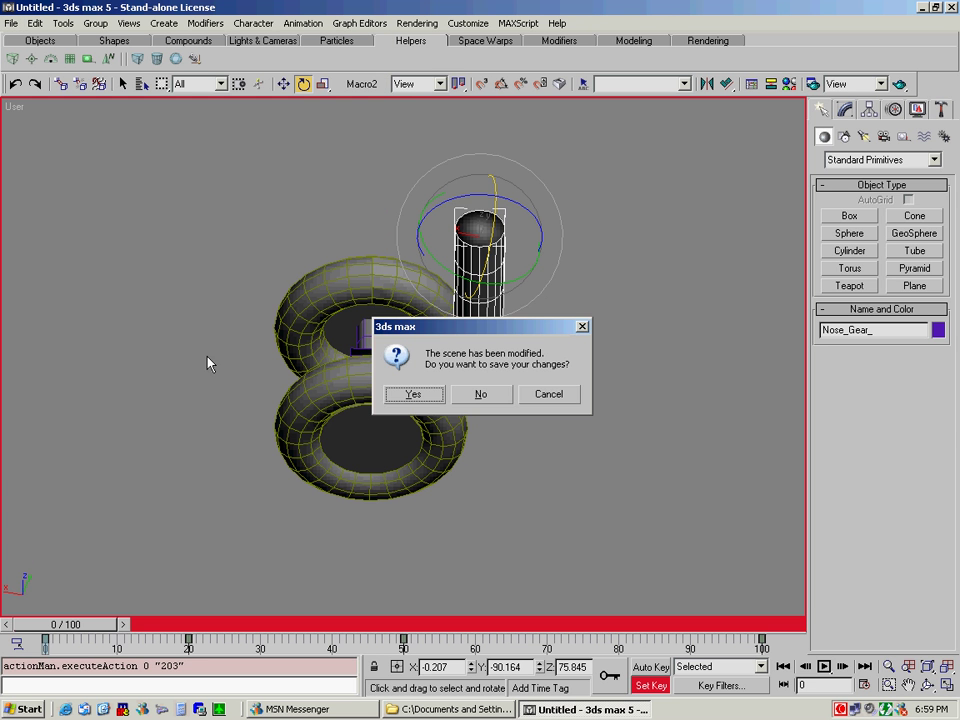
pyautogui.click(481, 394)
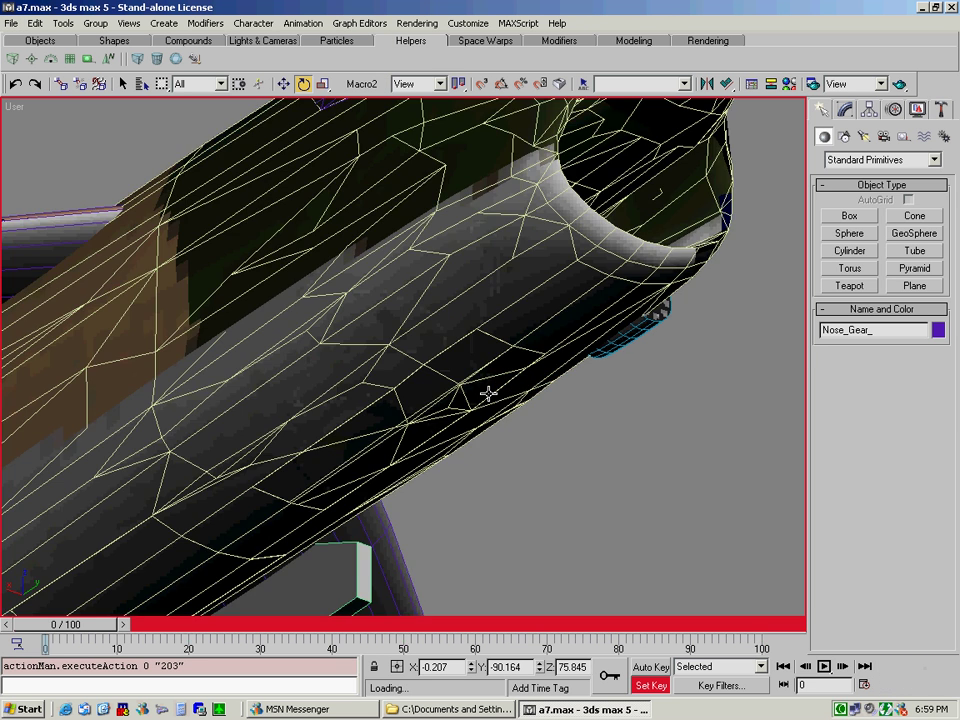
# Zoom extents and orbit the view to see the whole A-7 aircraft
pyautogui.click(947, 667)
pyautogui.click(928, 685)
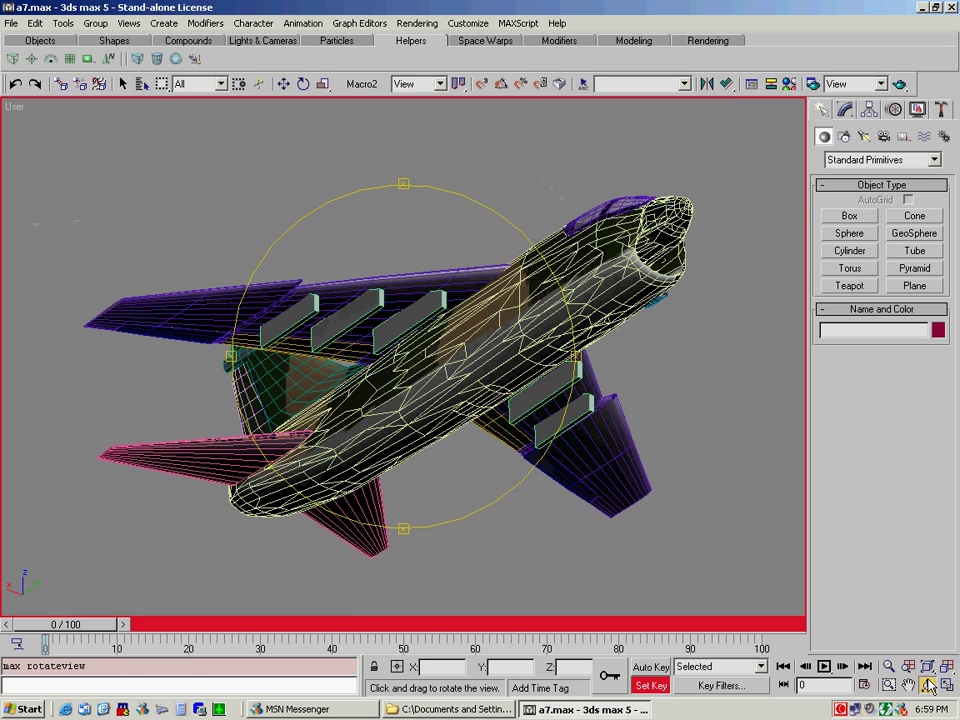
pyautogui.moveTo(313, 264); pyautogui.dragTo(404, 444)
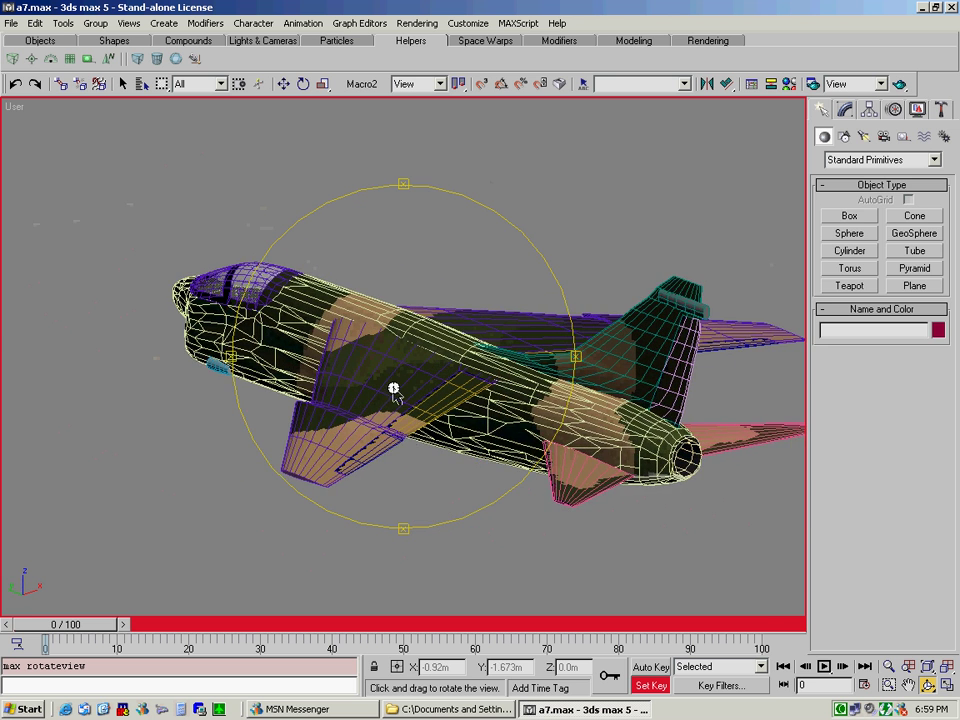
# Select the Left_Aileron with Select and Rotate and show its modifier stack in the Modify panel
pyautogui.scroll(3, 398, 392)
pyautogui.scroll(-3, 398, 392)
pyautogui.scroll(3, 399, 394)
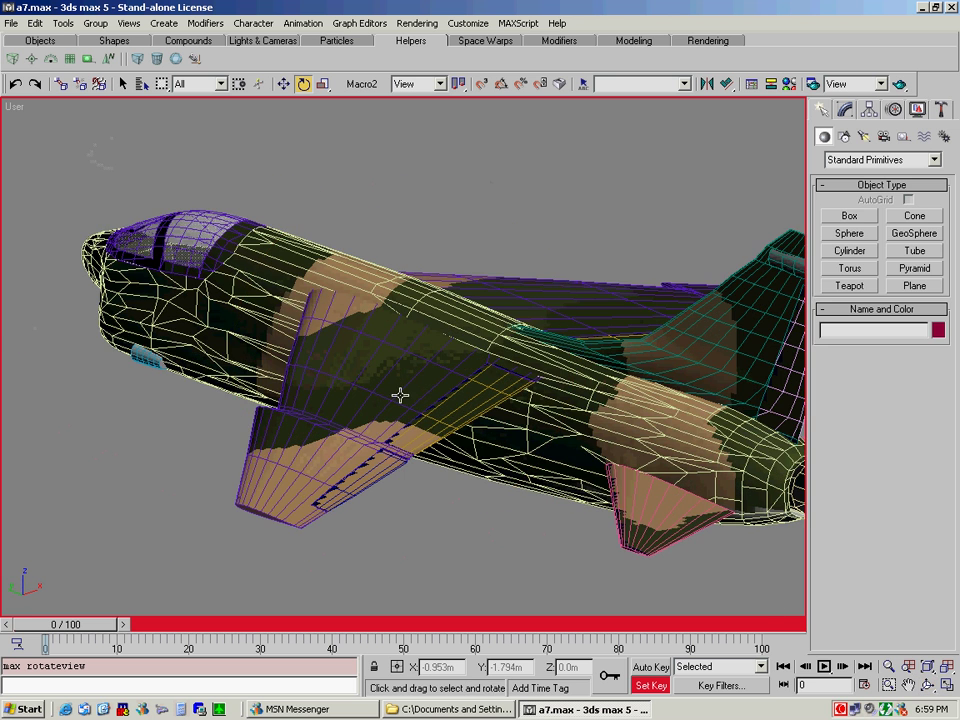
pyautogui.press('e')
pyautogui.click(440, 422)
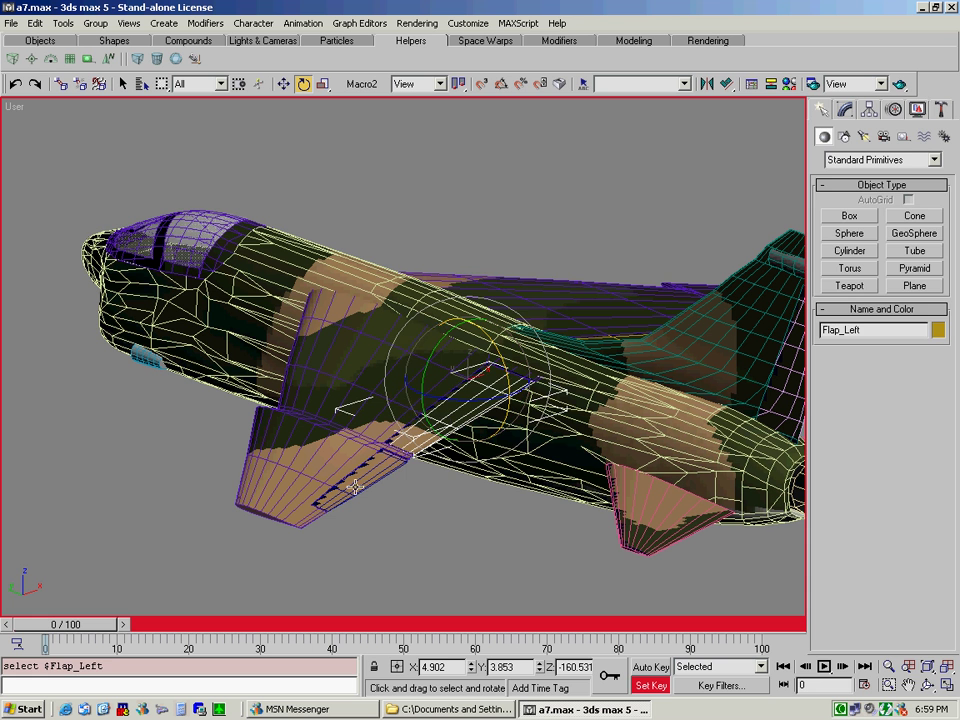
pyautogui.click(398, 462)
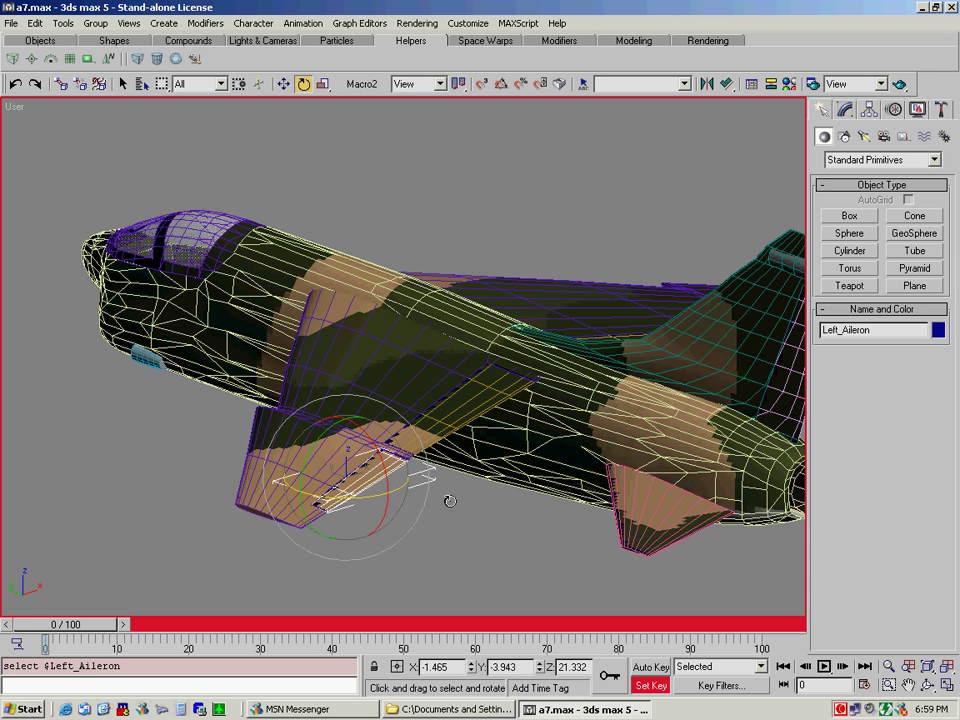
pyautogui.click(845, 109)
# Reselect the Left_Aileron, try a rotation about its X axis, then undo it
pyautogui.click(462, 398)
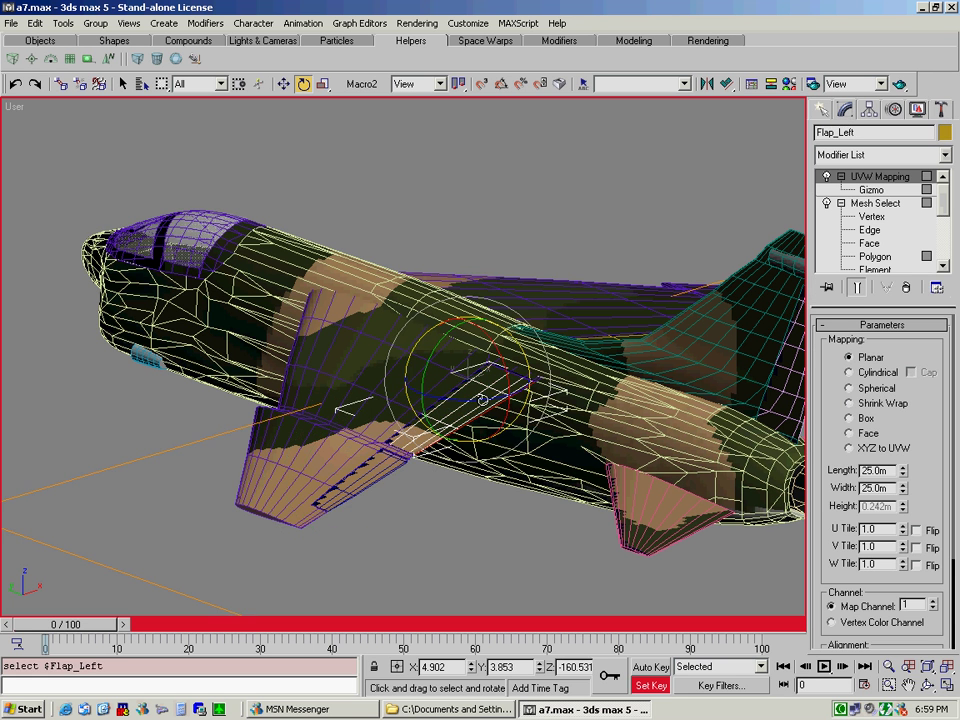
pyautogui.click(362, 479)
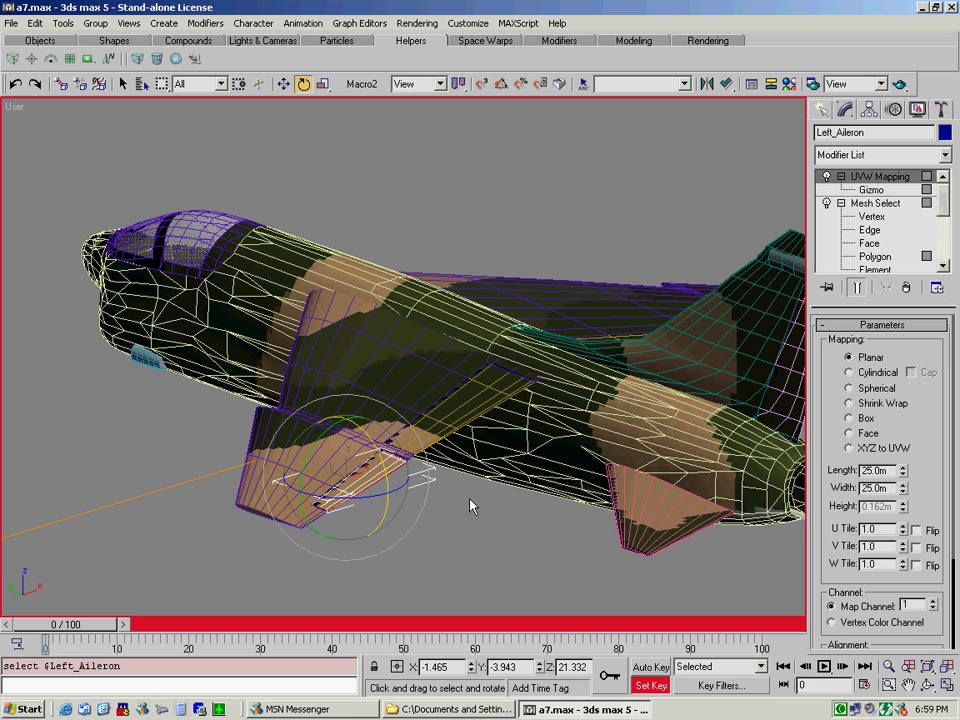
pyautogui.moveTo(470, 505); pyautogui.dragTo(478, 475, button='middle')
pyautogui.scroll(1, 452, 485)
pyautogui.scroll(-4, 452, 485)
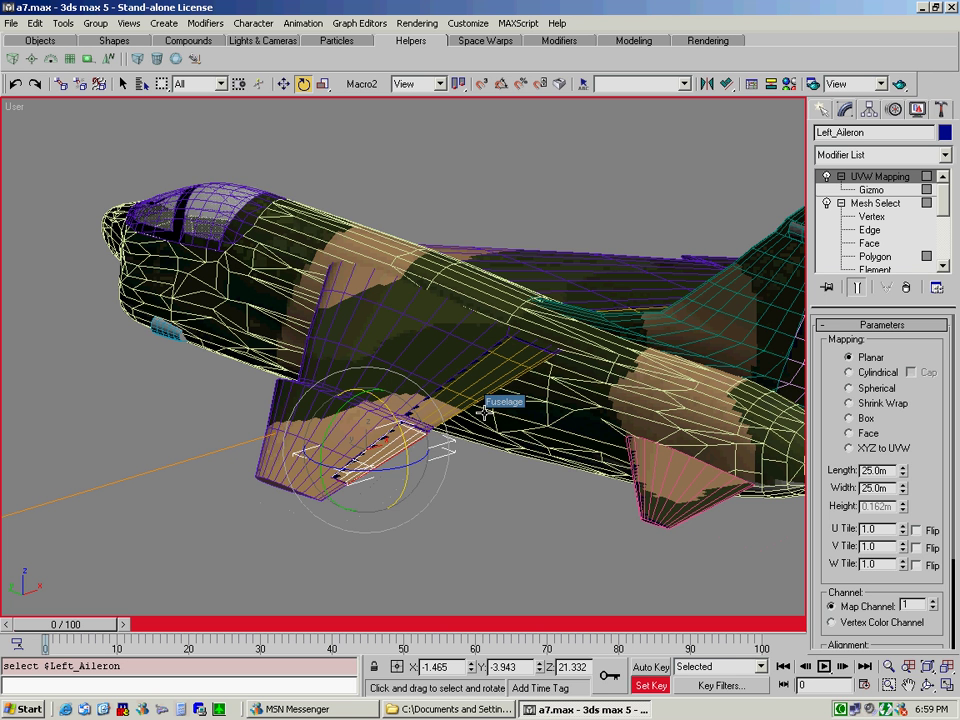
pyautogui.scroll(5, 485, 412)
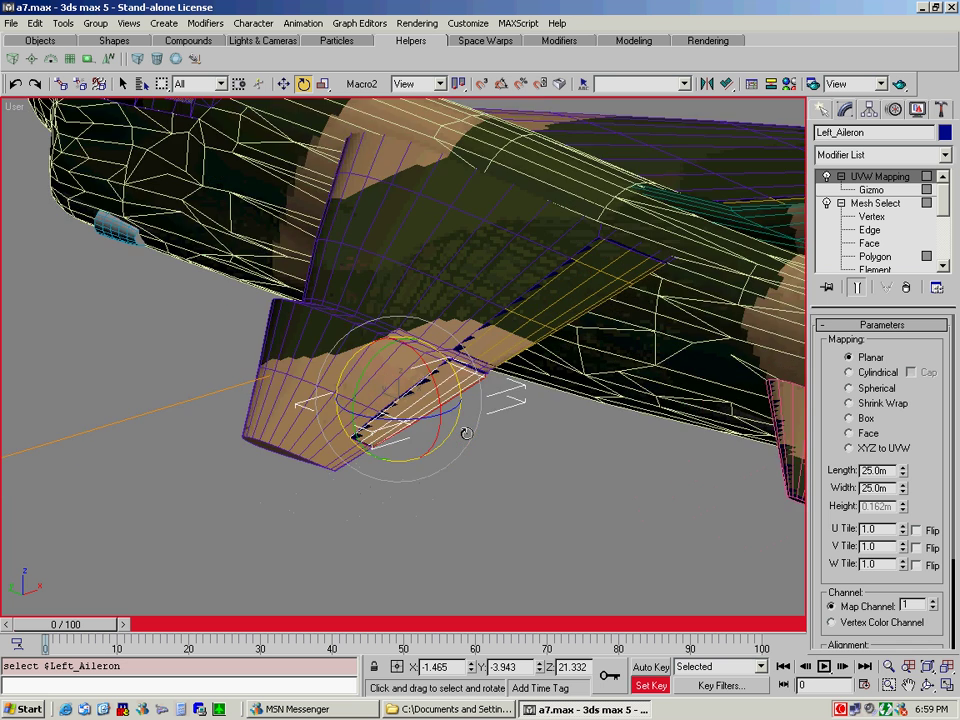
pyautogui.scroll(2, 465, 435)
pyautogui.scroll(-2, 466, 438)
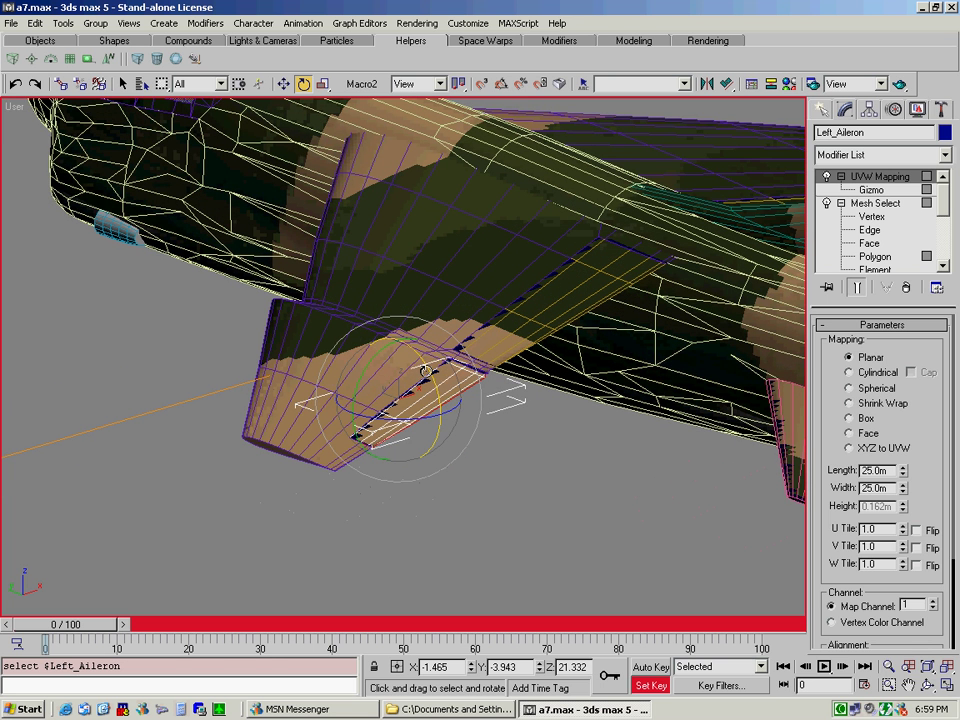
pyautogui.moveTo(427, 372)
pyautogui.mouseDown()
pyautogui.moveTo(445, 412)
pyautogui.moveTo(427, 355)
pyautogui.mouseUp()
pyautogui.hotkey('ctrl', 'z')
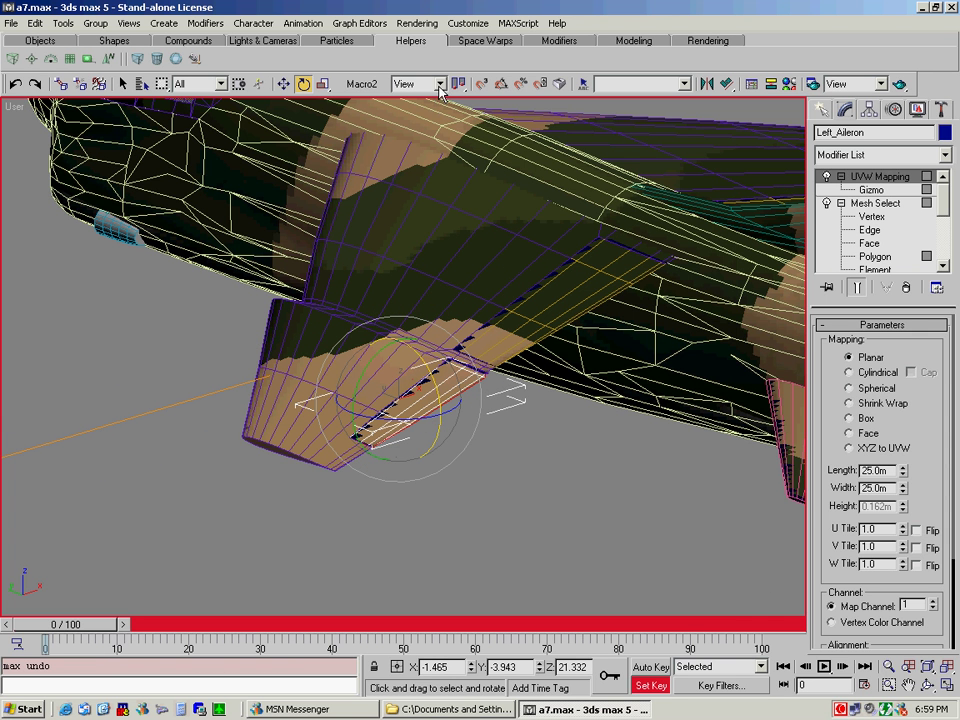
# Switch the reference coordinate system to Local and test-rotate the aileron, then undo
pyautogui.click(439, 84)
pyautogui.click(408, 142)
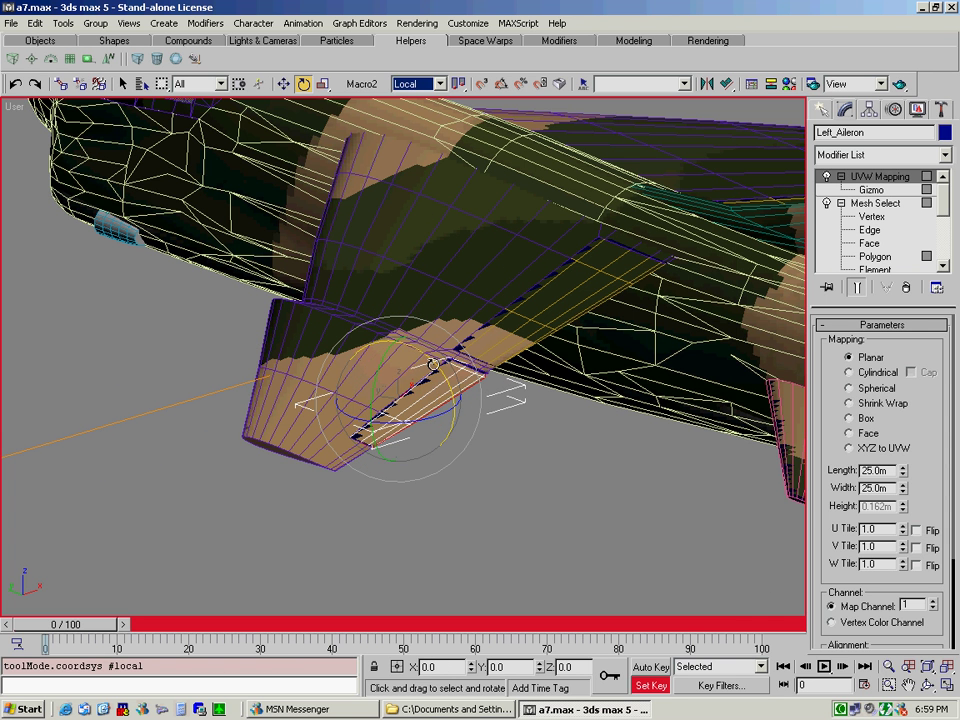
pyautogui.moveTo(433, 366); pyautogui.dragTo(362, 384)
pyautogui.hotkey('ctrl', 'z')
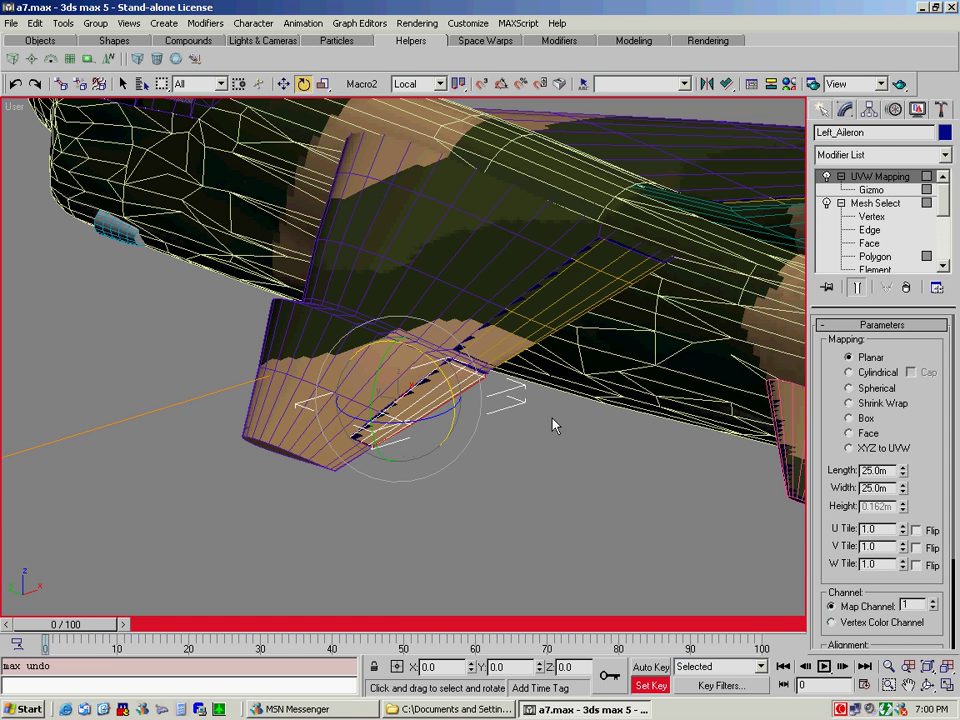
# Turn off Set Key animation mode and centre the view on the aircraft
pyautogui.scroll(-5, 555, 425)
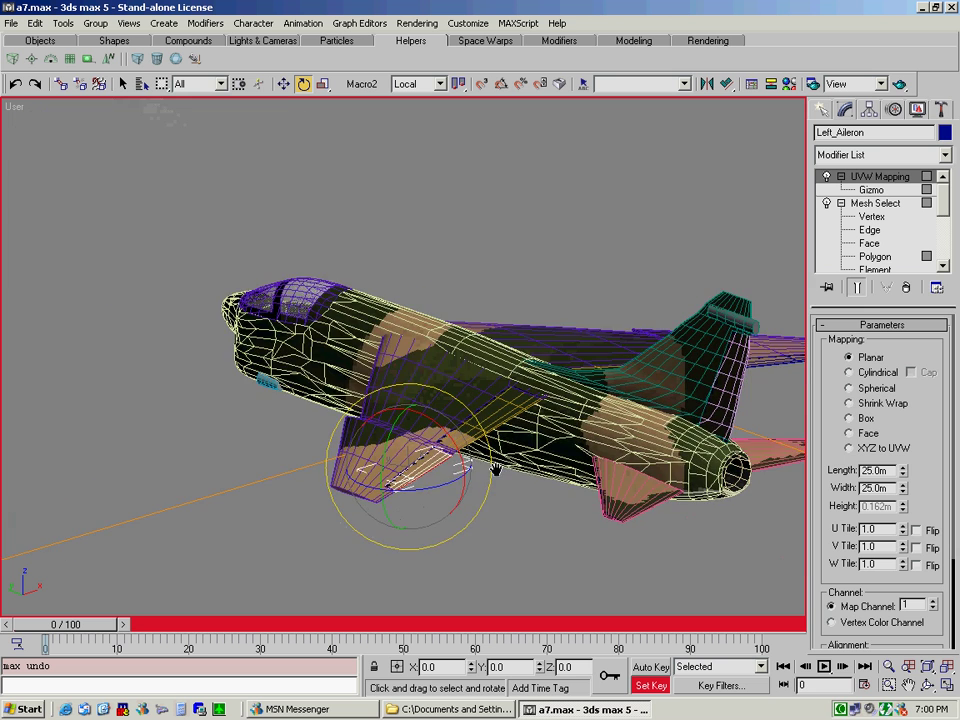
pyautogui.scroll(4, 496, 470)
pyautogui.scroll(-5, 496, 470)
pyautogui.scroll(4, 497, 477)
pyautogui.moveTo(497, 477); pyautogui.dragTo(450, 459, button='middle')
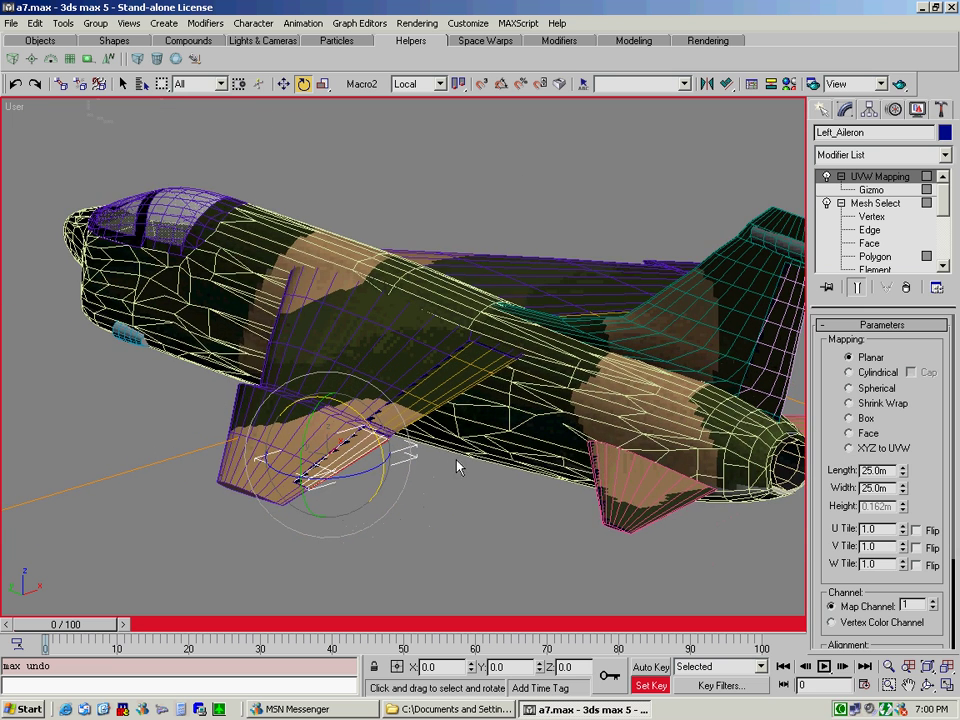
pyautogui.click(651, 686)
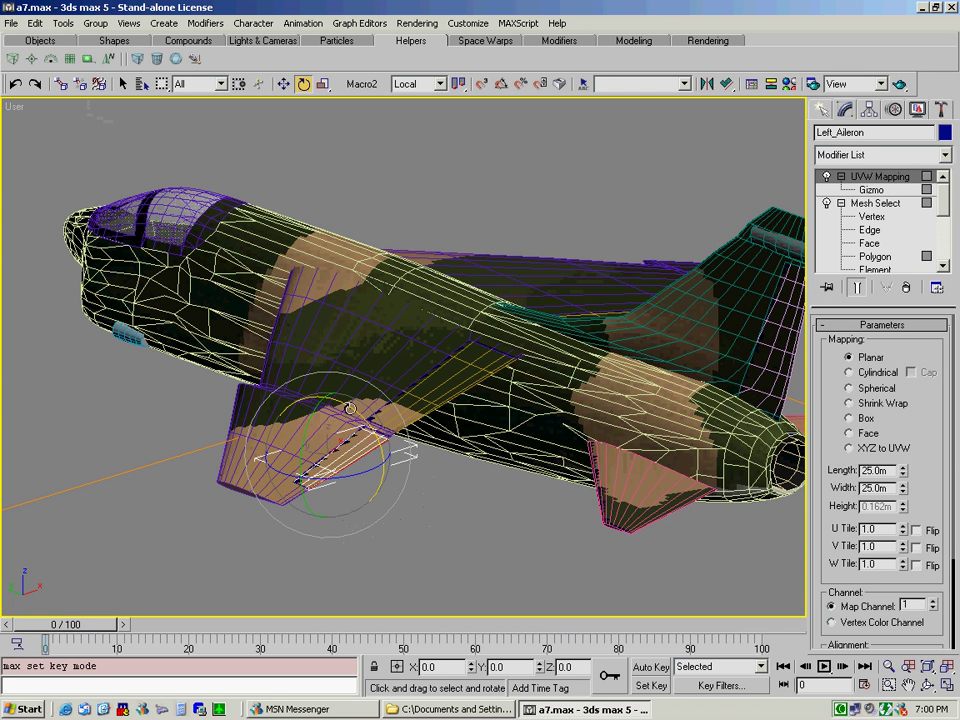
pyautogui.moveTo(350, 408)
pyautogui.mouseDown(button='middle')
pyautogui.moveTo(387, 400)
pyautogui.moveTo(326, 414)
pyautogui.moveTo(338, 412)
pyautogui.mouseUp(button='middle')
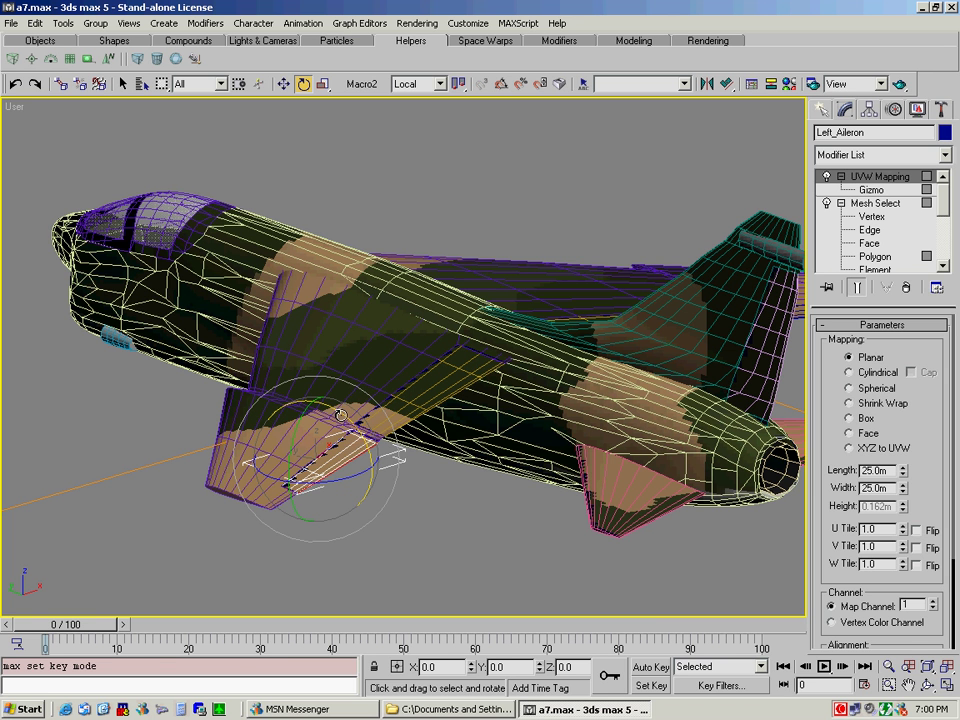
# Rotate the Left_Aileron and Left_Stab about their local X axes, undo the aileron's rotation, then deselect all
pyautogui.moveTo(340, 412); pyautogui.dragTo(396, 458)
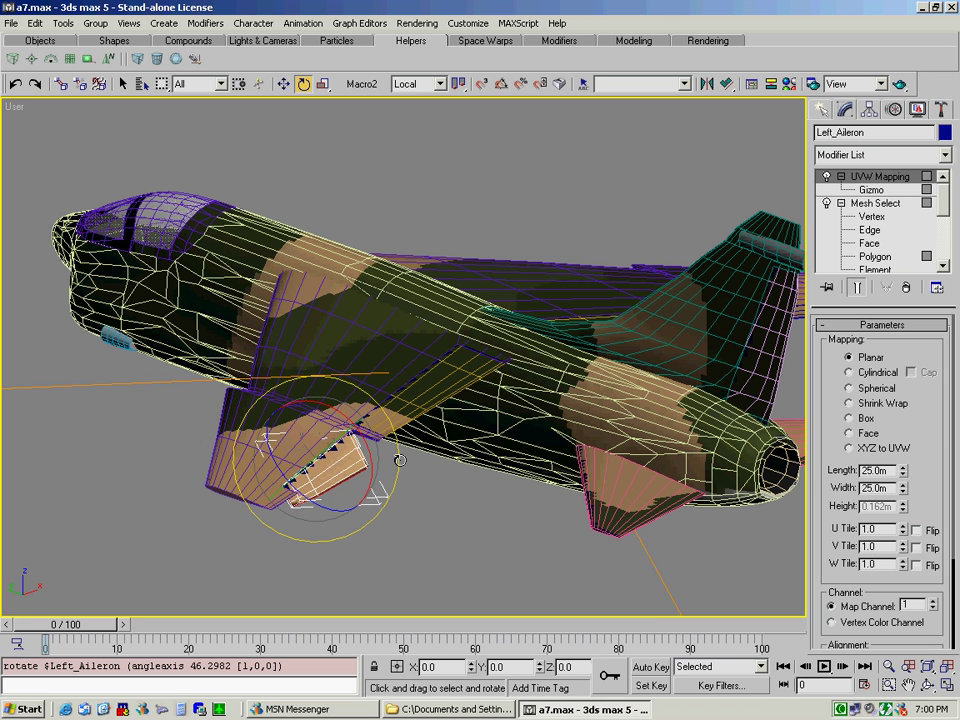
pyautogui.hotkey('ctrl', 'z')
pyautogui.hotkey('ctrl', 'z')
pyautogui.click(304, 300)
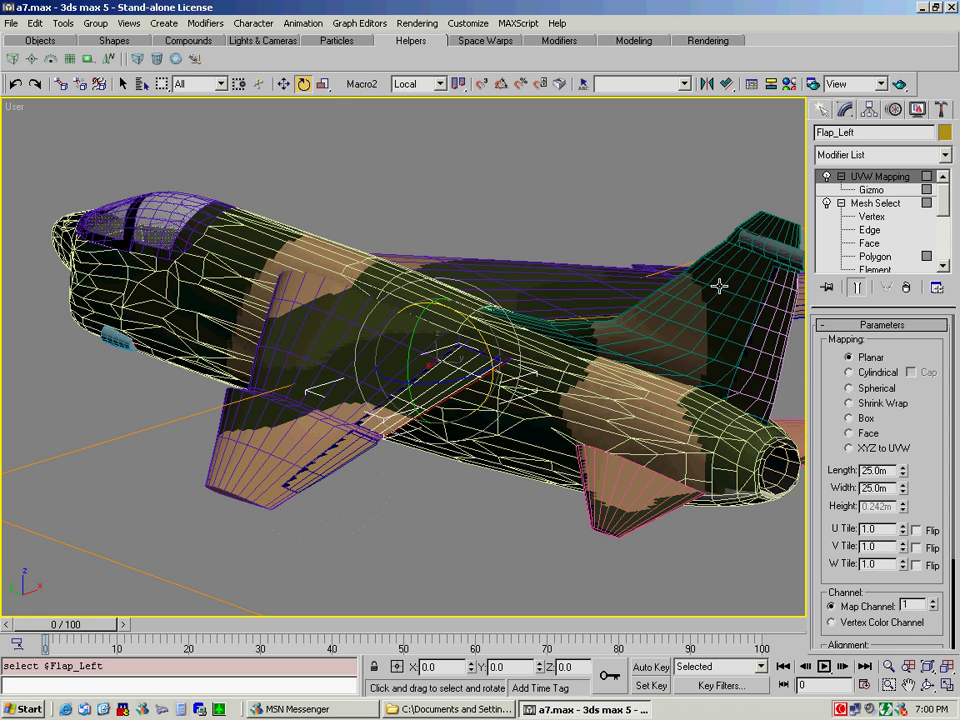
pyautogui.click(738, 352)
pyautogui.click(697, 446)
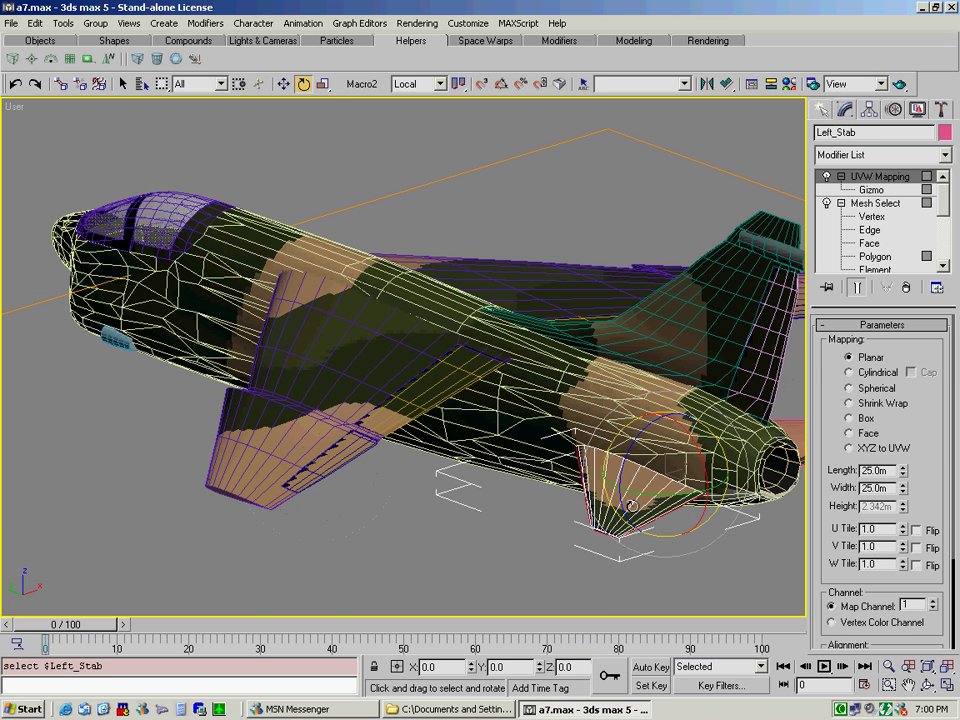
pyautogui.moveTo(697, 446); pyautogui.dragTo(737, 467)
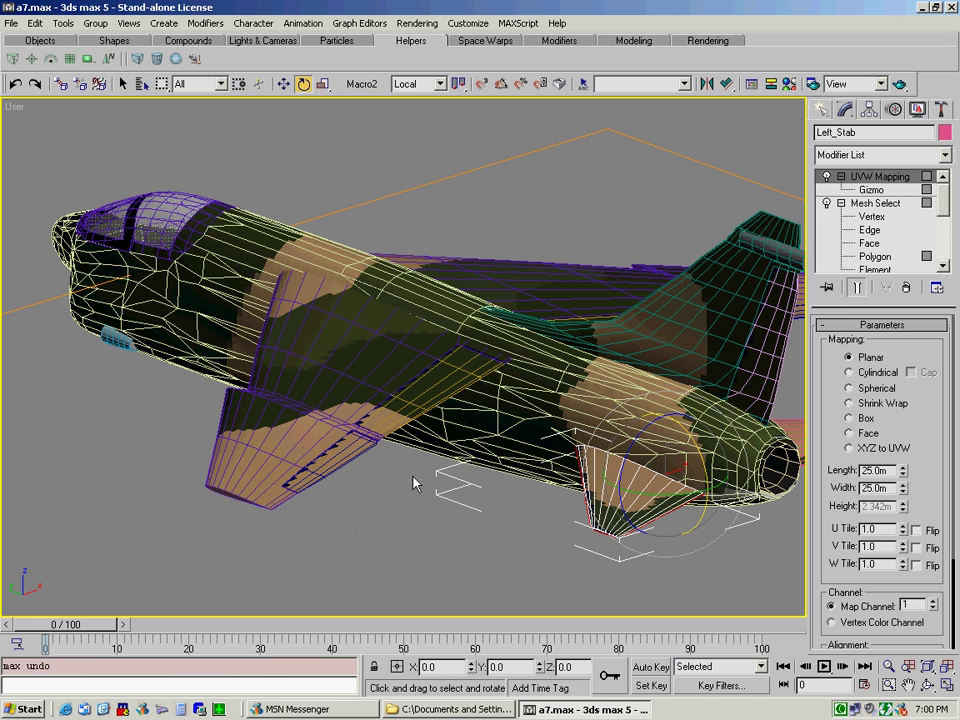
pyautogui.click(424, 515)
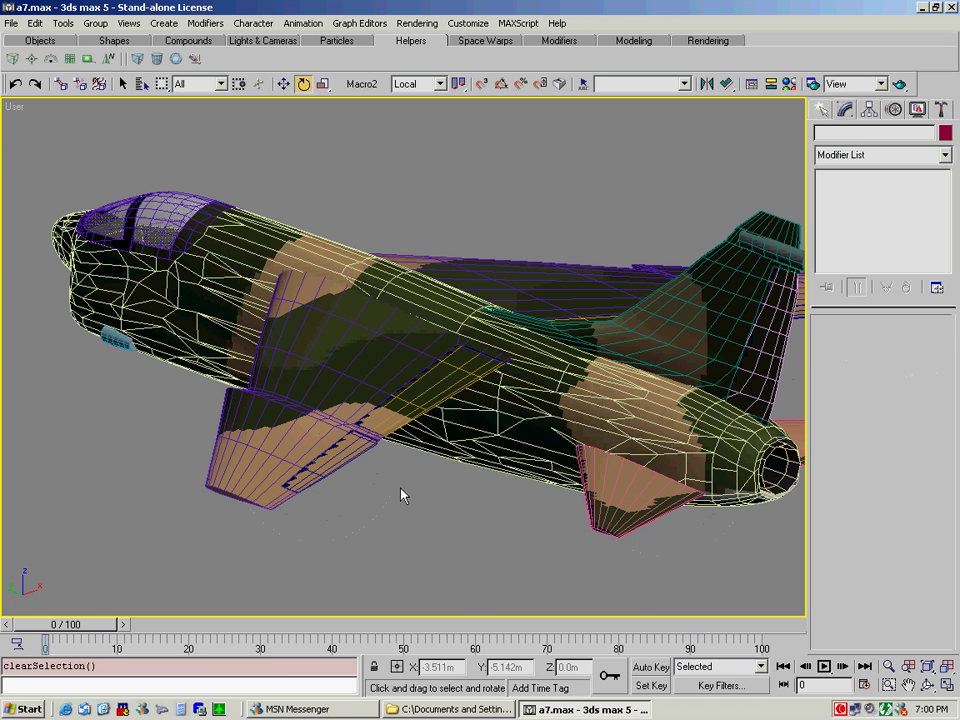
pyautogui.scroll(-1, 422, 469)
pyautogui.scroll(-3, 425, 455)
pyautogui.keyDown('alt'); pyautogui.moveTo(425, 455); pyautogui.dragTo(362, 473, button='middle'); pyautogui.keyUp('alt')
pyautogui.scroll(-2, 390, 460)
pyautogui.scroll(5, 390, 460)
pyautogui.scroll(-2, 349, 483)
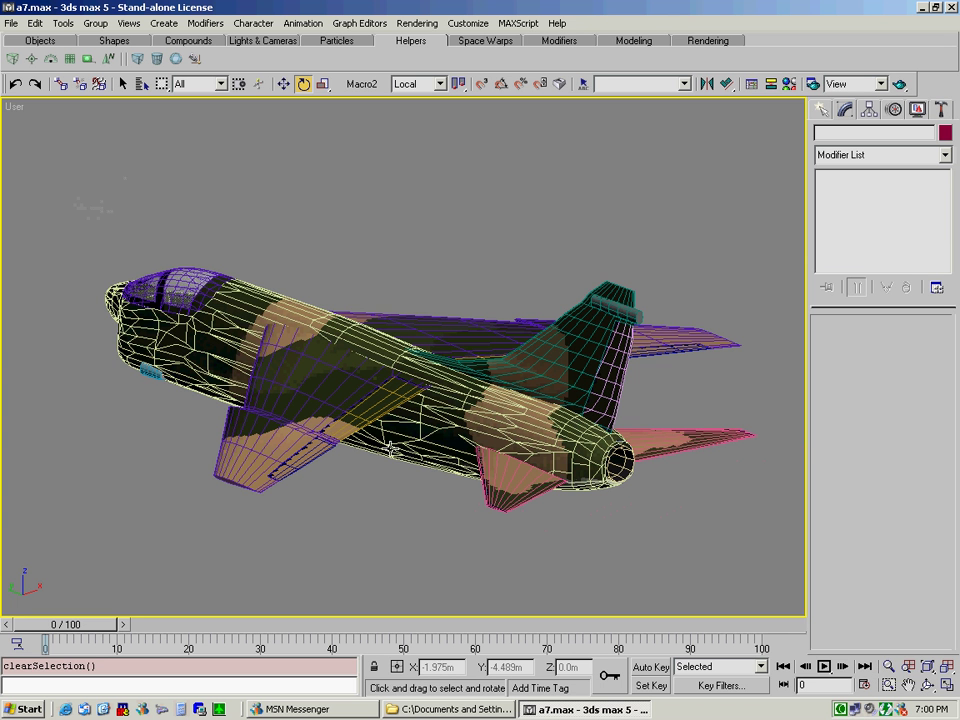
pyautogui.scroll(-1, 385, 450)
pyautogui.scroll(4, 388, 450)
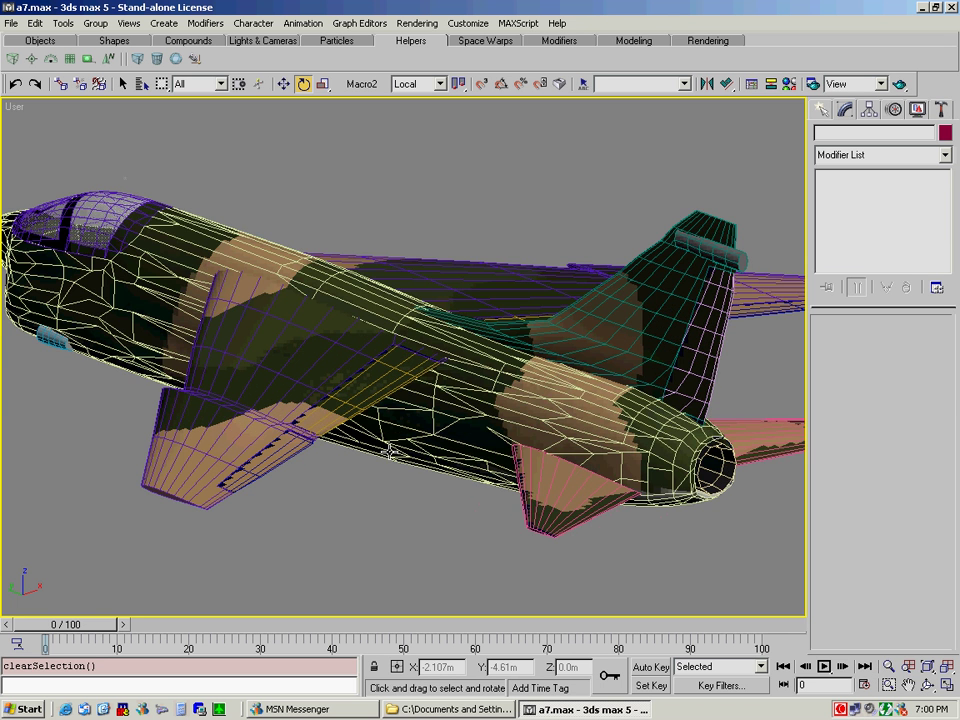
pyautogui.scroll(-3, 388, 452)
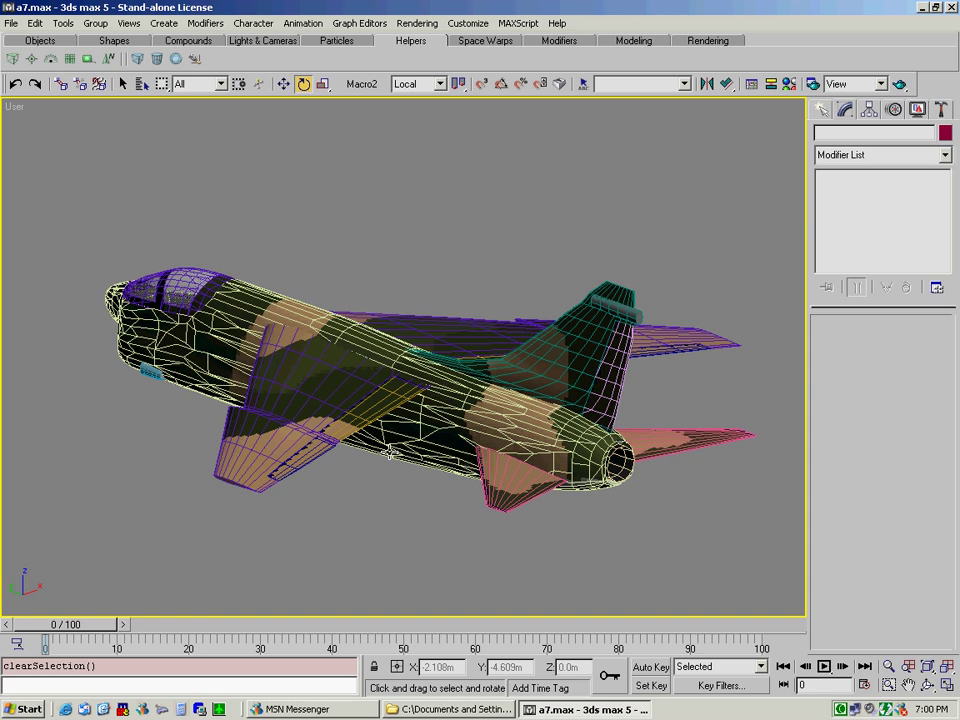